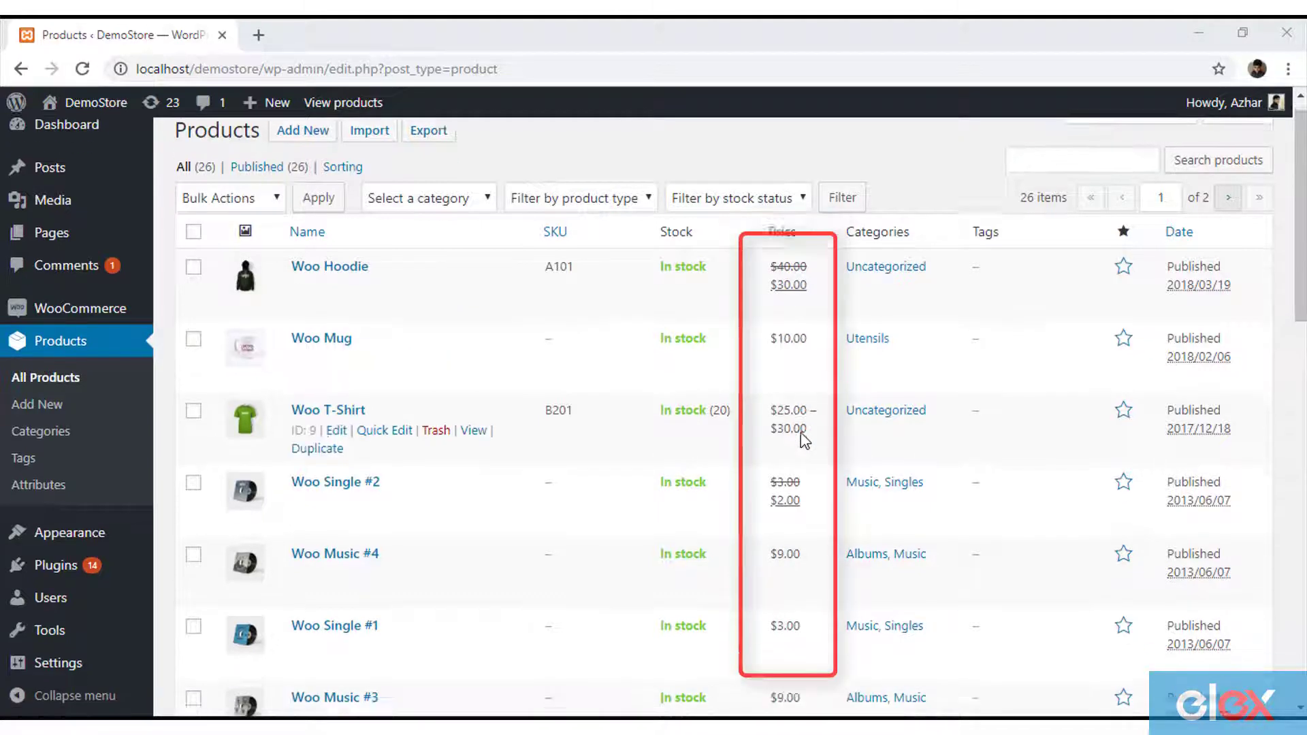
Step: Select every product, apply the Edit bulk action, and leave the price unchanged
scroll(805, 442, down, 7)
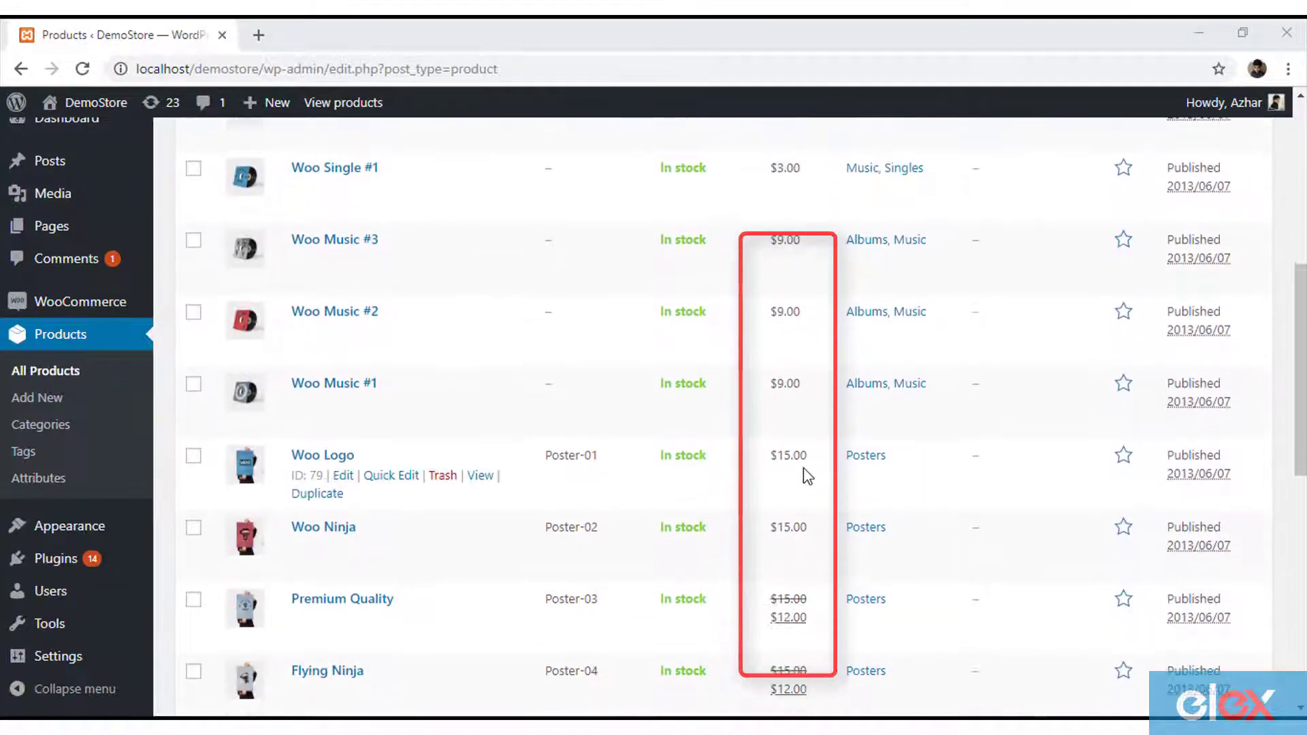
scroll(810, 477, down, 2)
scroll(810, 477, up, 4)
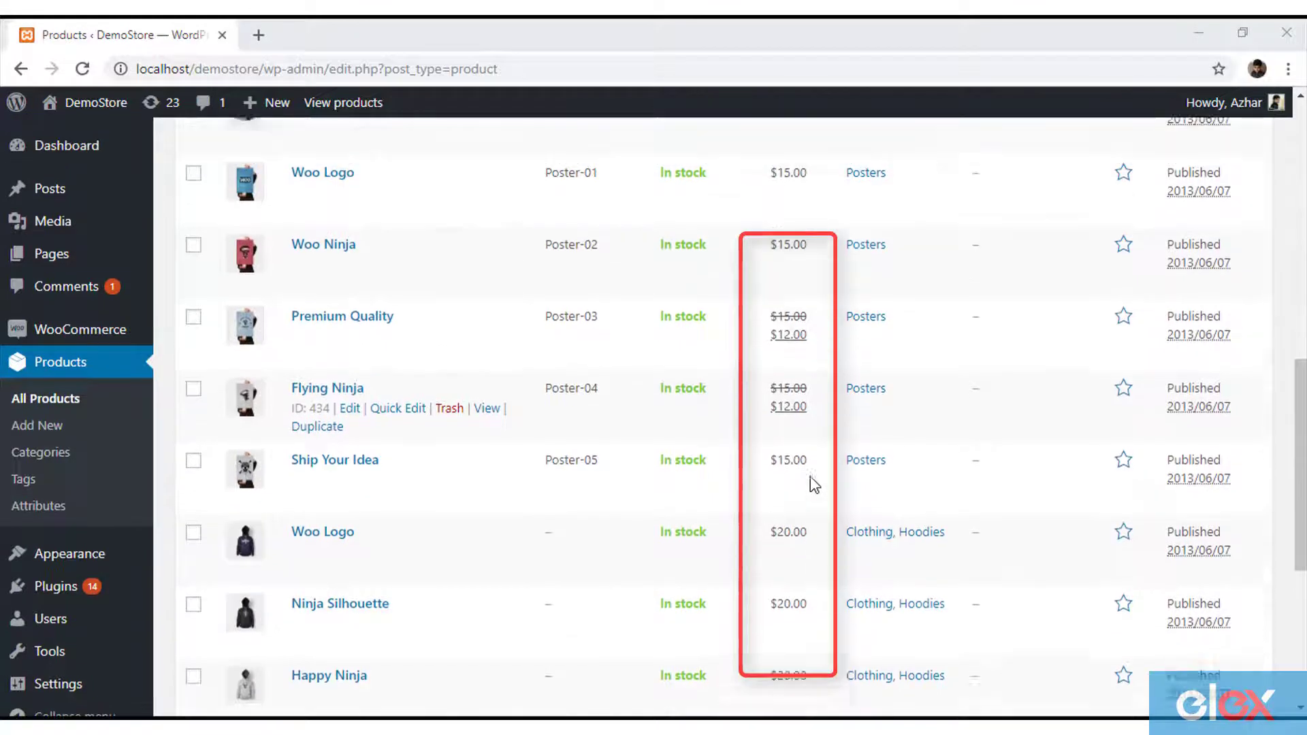
scroll(814, 476, up, 8)
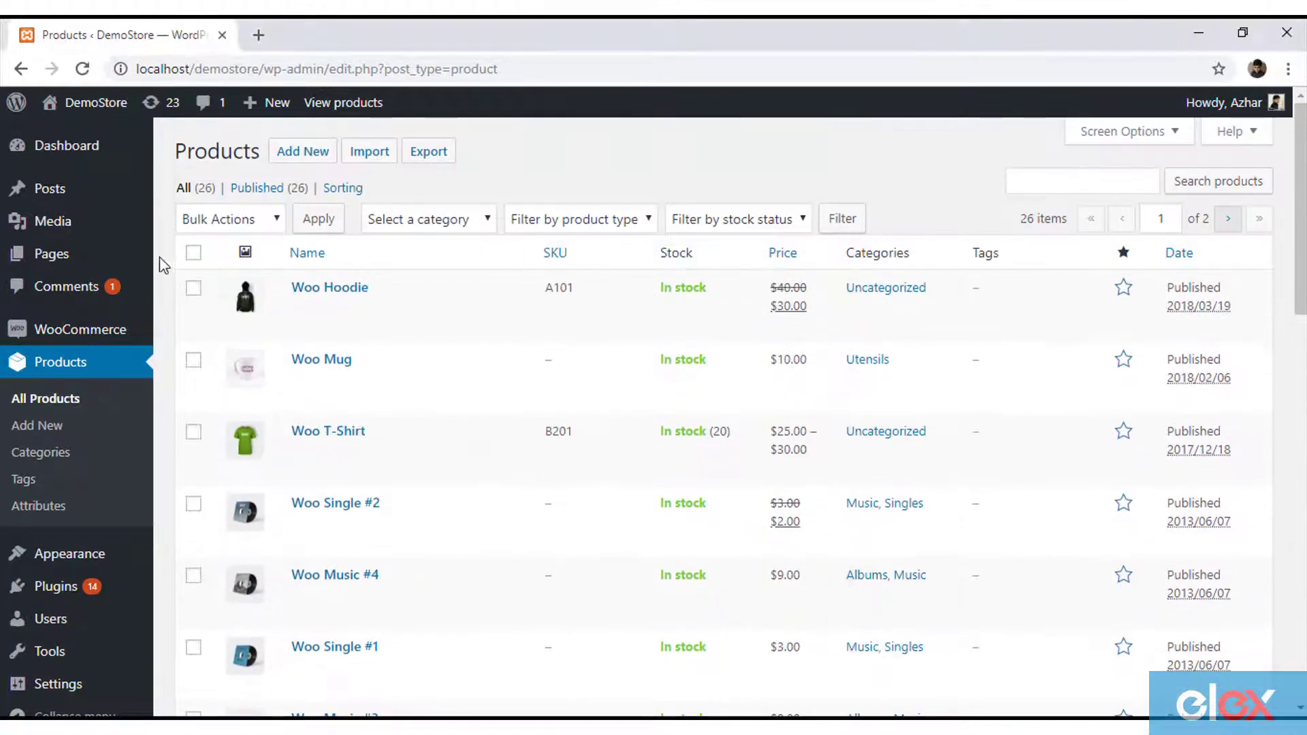
click(193, 253)
click(266, 219)
click(197, 260)
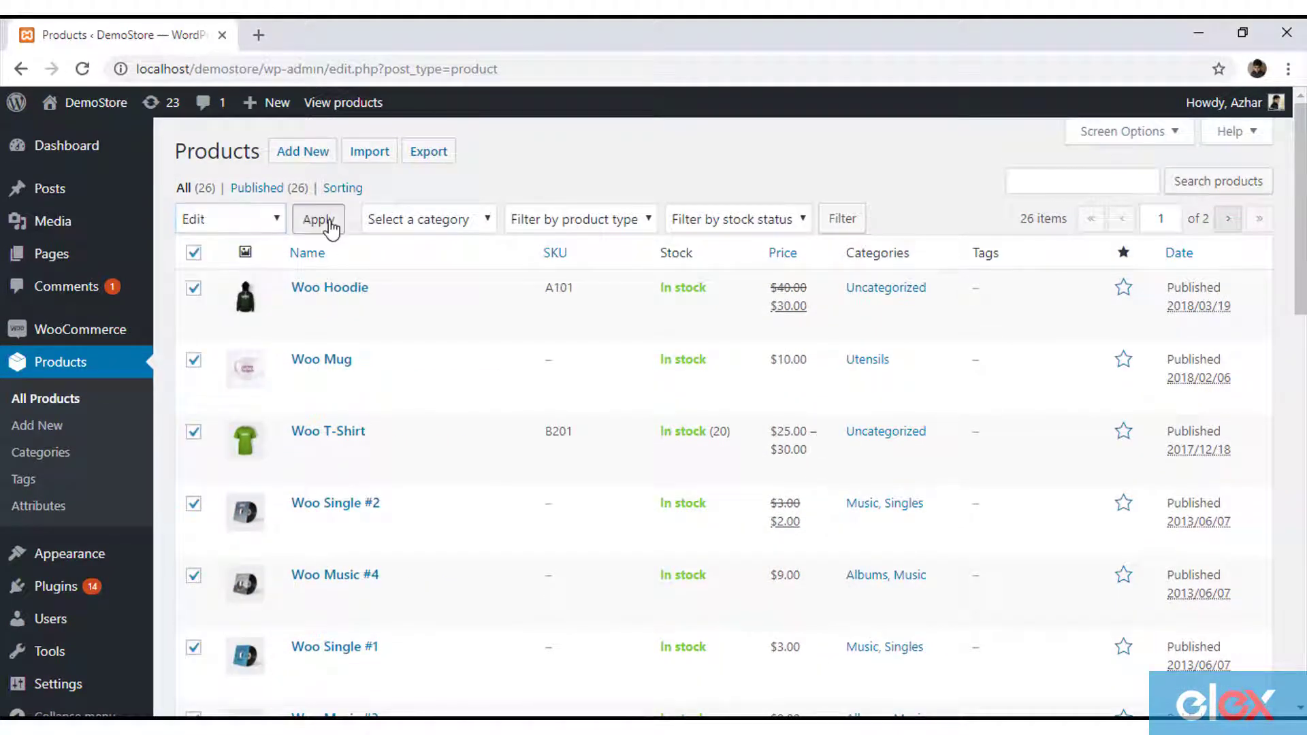
click(320, 219)
click(1007, 496)
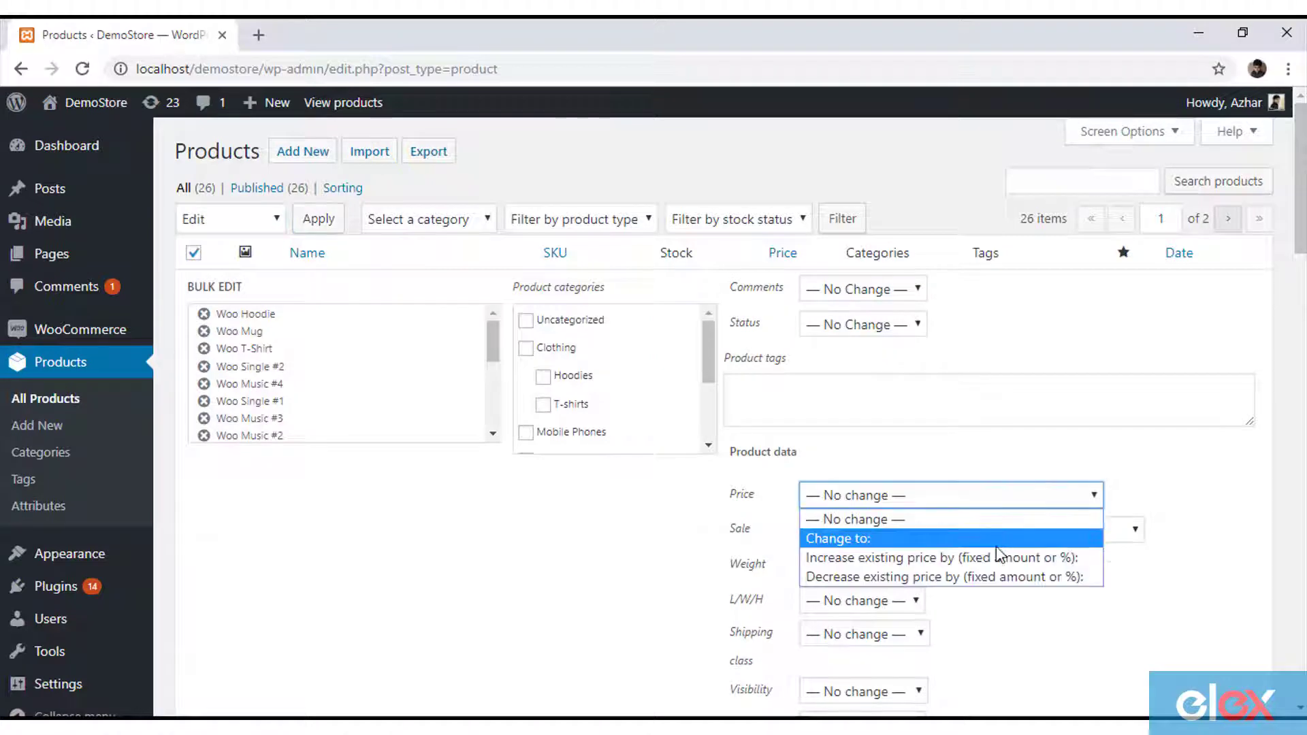
click(983, 503)
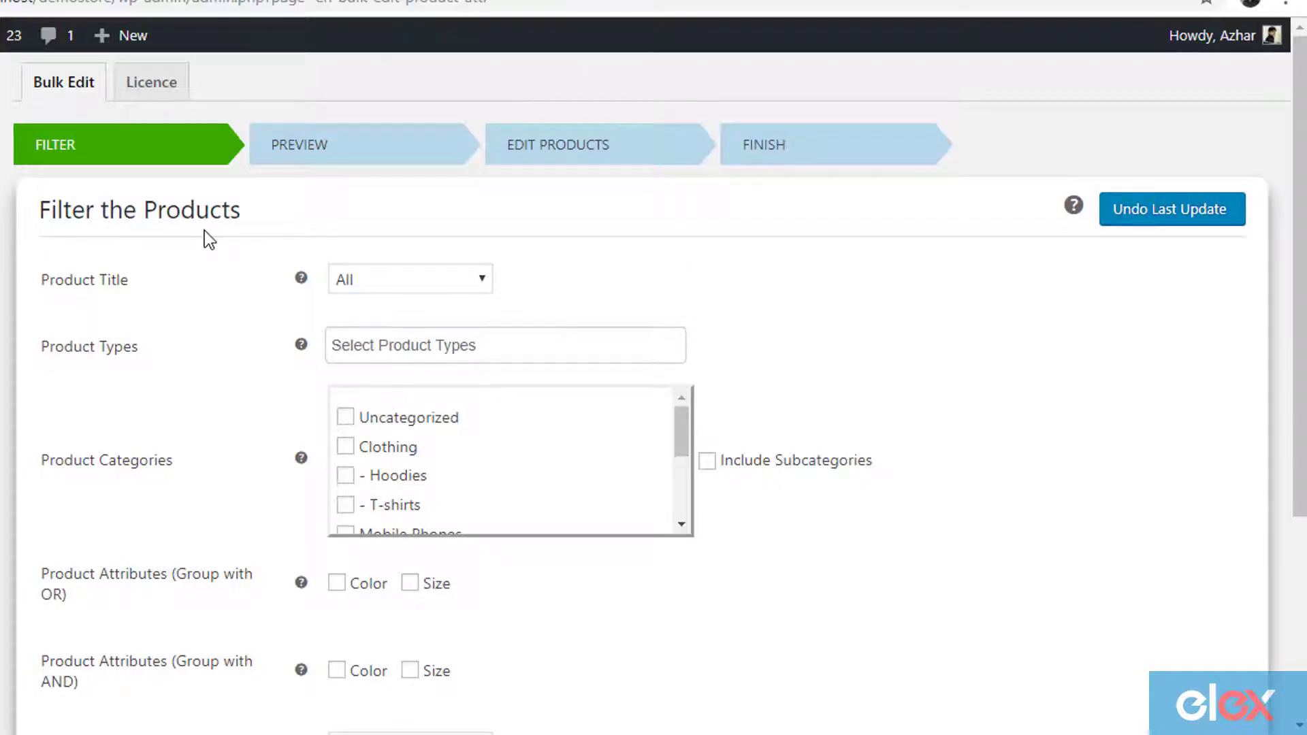
Step: Set the Product Regular Price filter to >= with a desired price of 30
scroll(205, 367, down, 5)
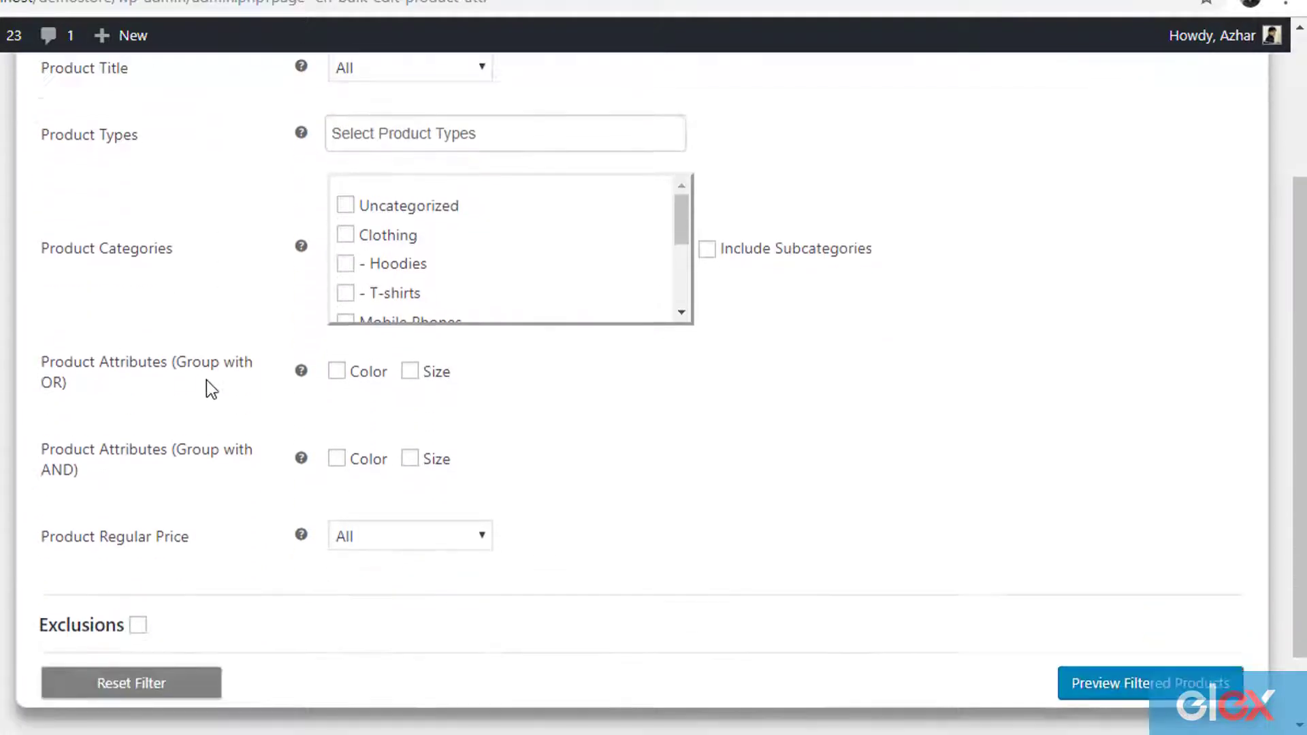
scroll(206, 407, up, 5)
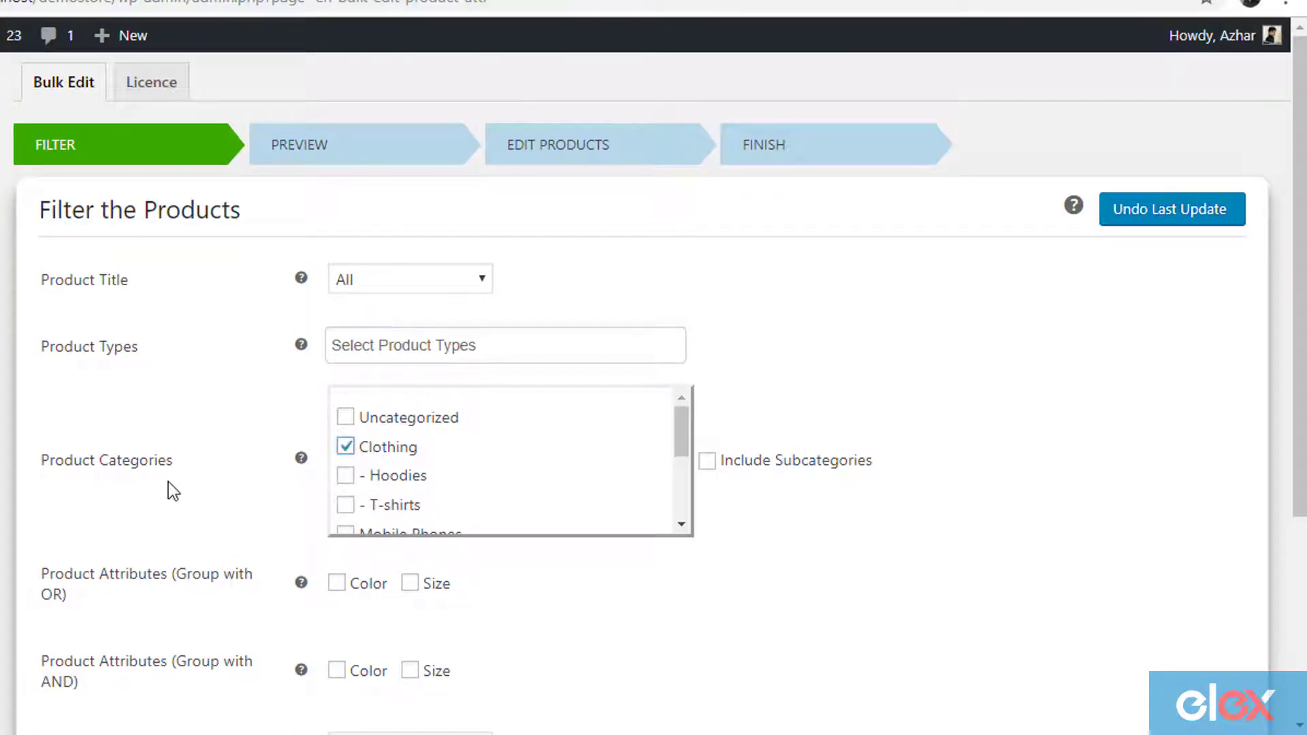
scroll(137, 475, down, 3)
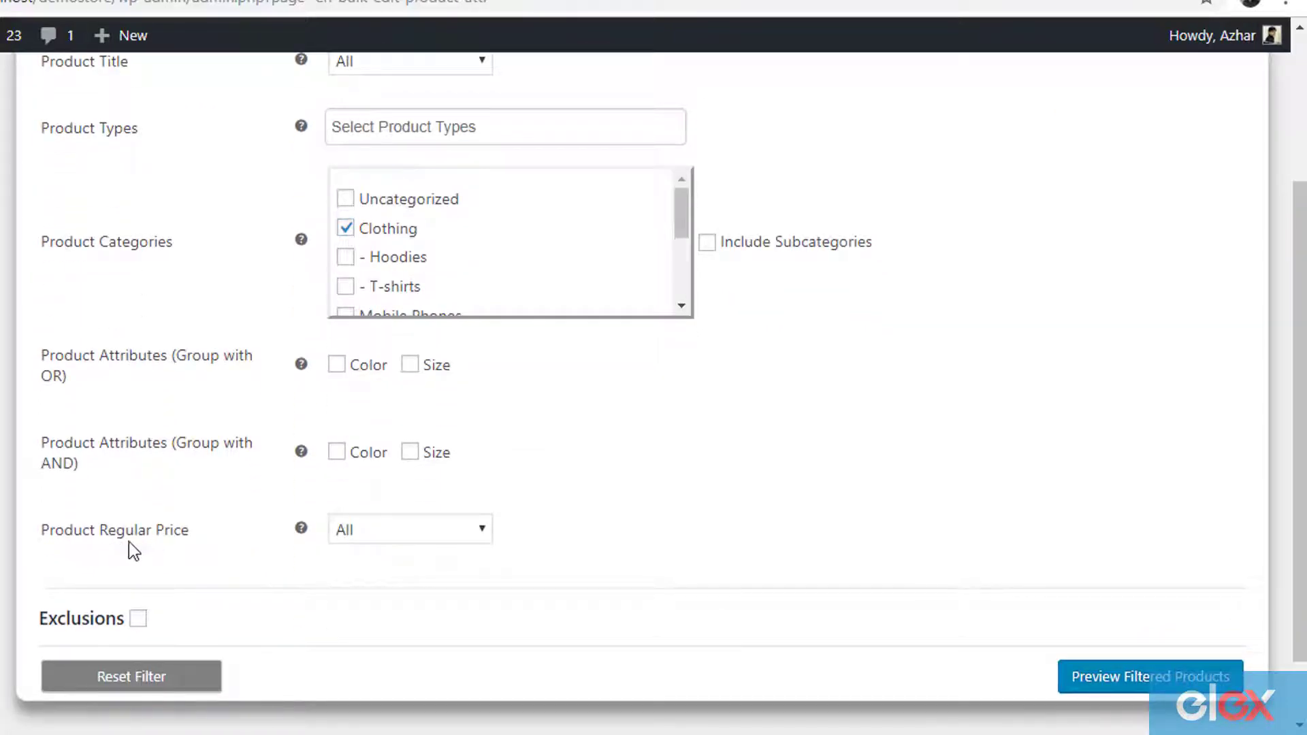
scroll(493, 511, down, 1)
click(451, 447)
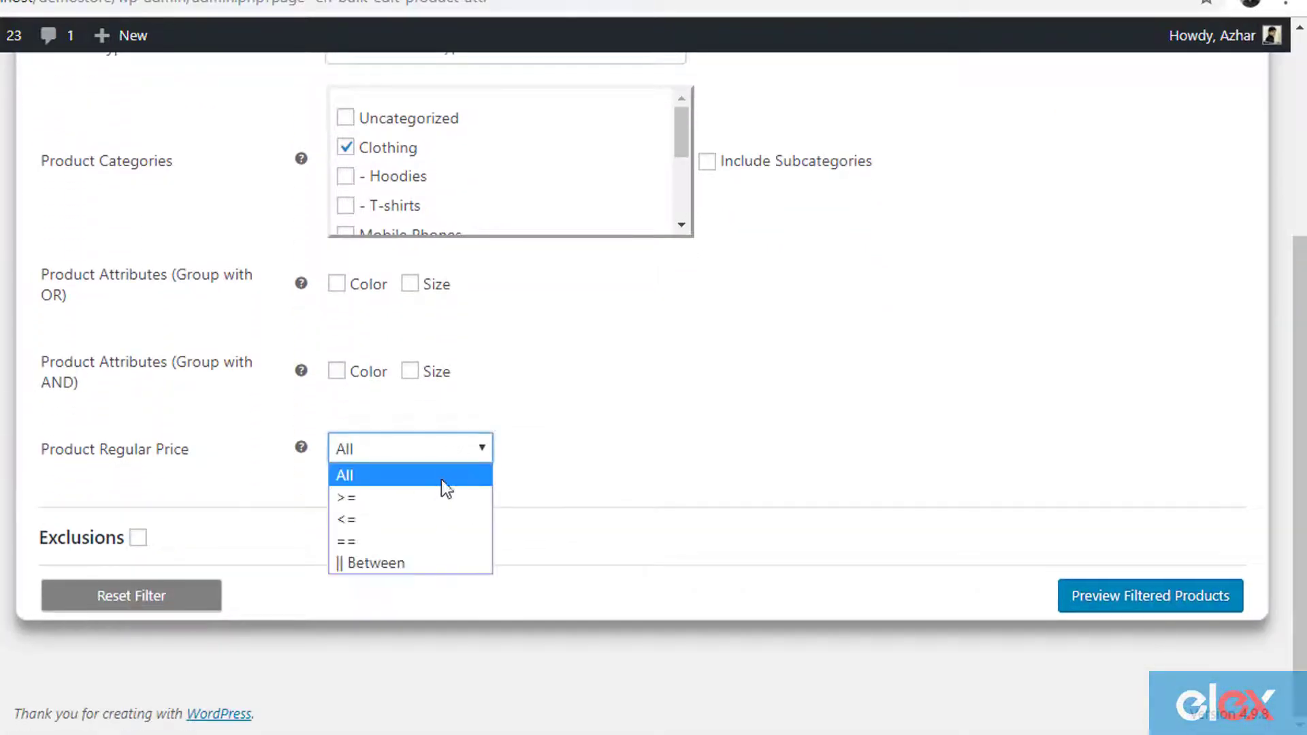
click(403, 502)
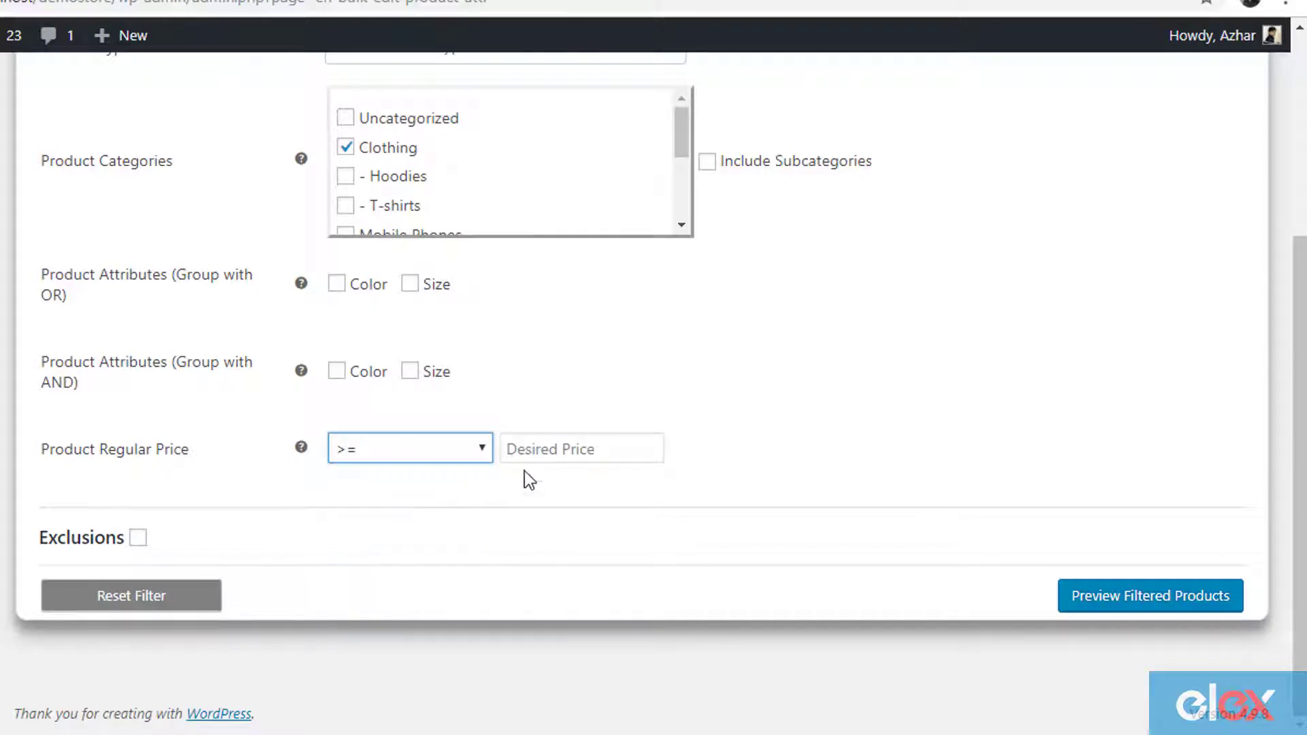
click(608, 449)
text(30)
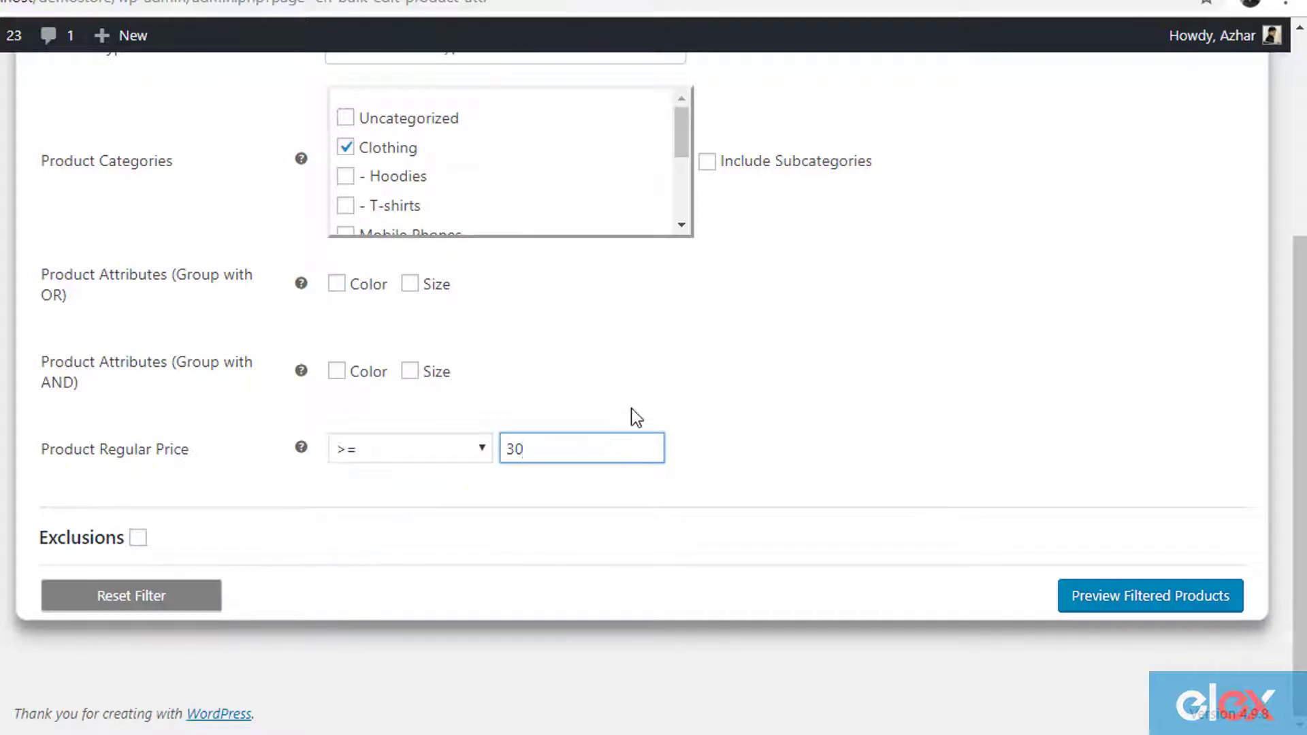
click(630, 407)
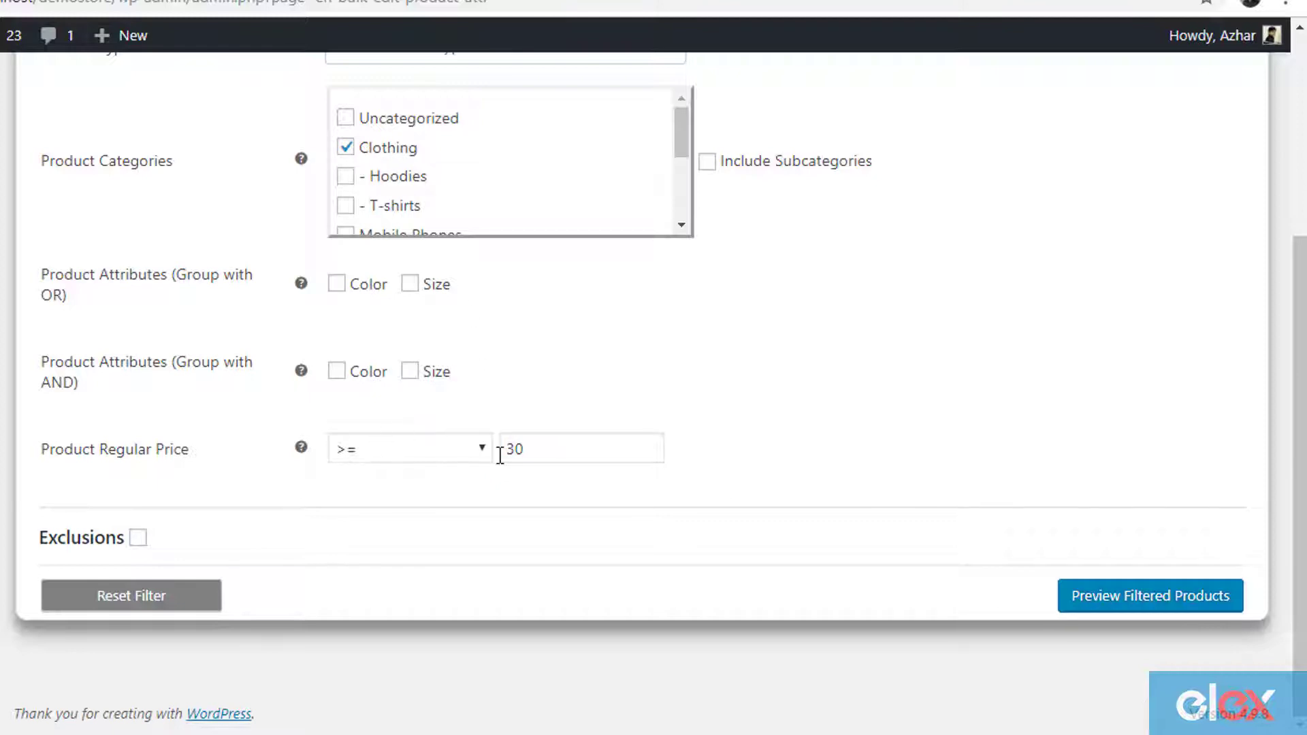
Step: Preview the 8 filtered Clothing products, review the list, and continue to editing
click(1156, 601)
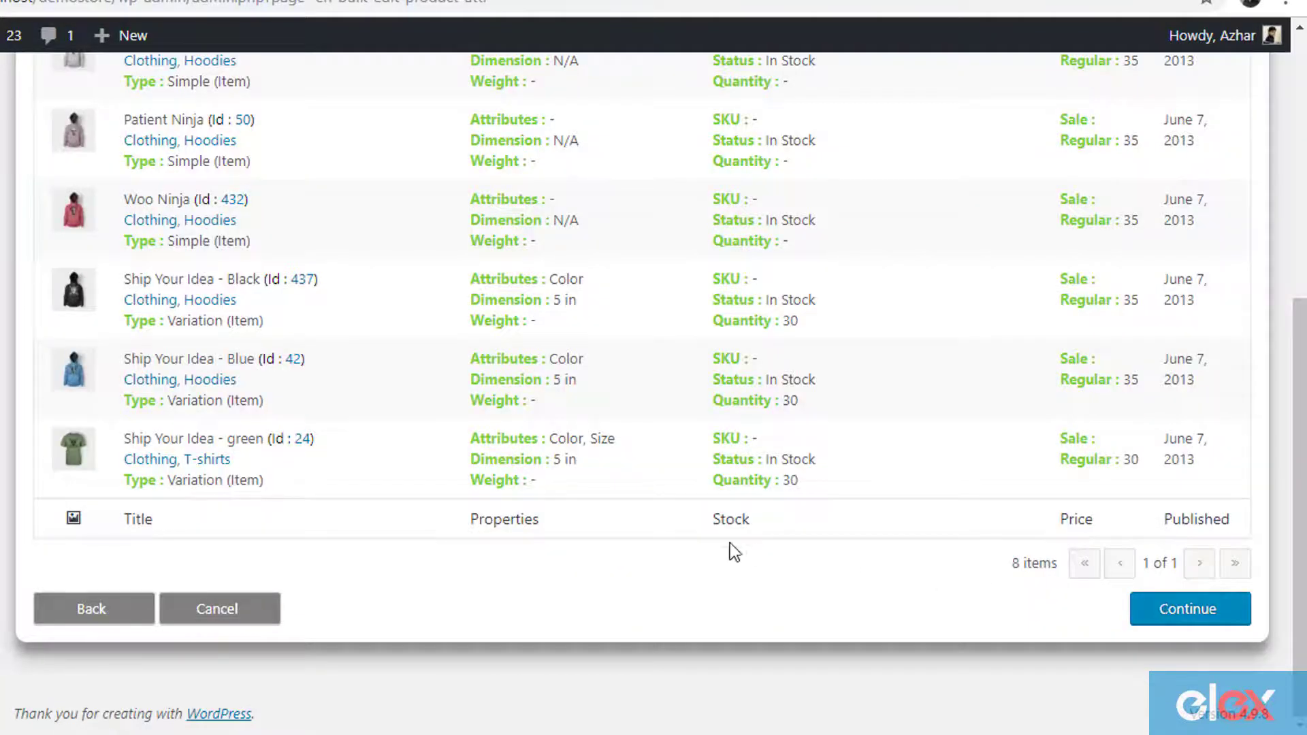
scroll(681, 531, up, 7)
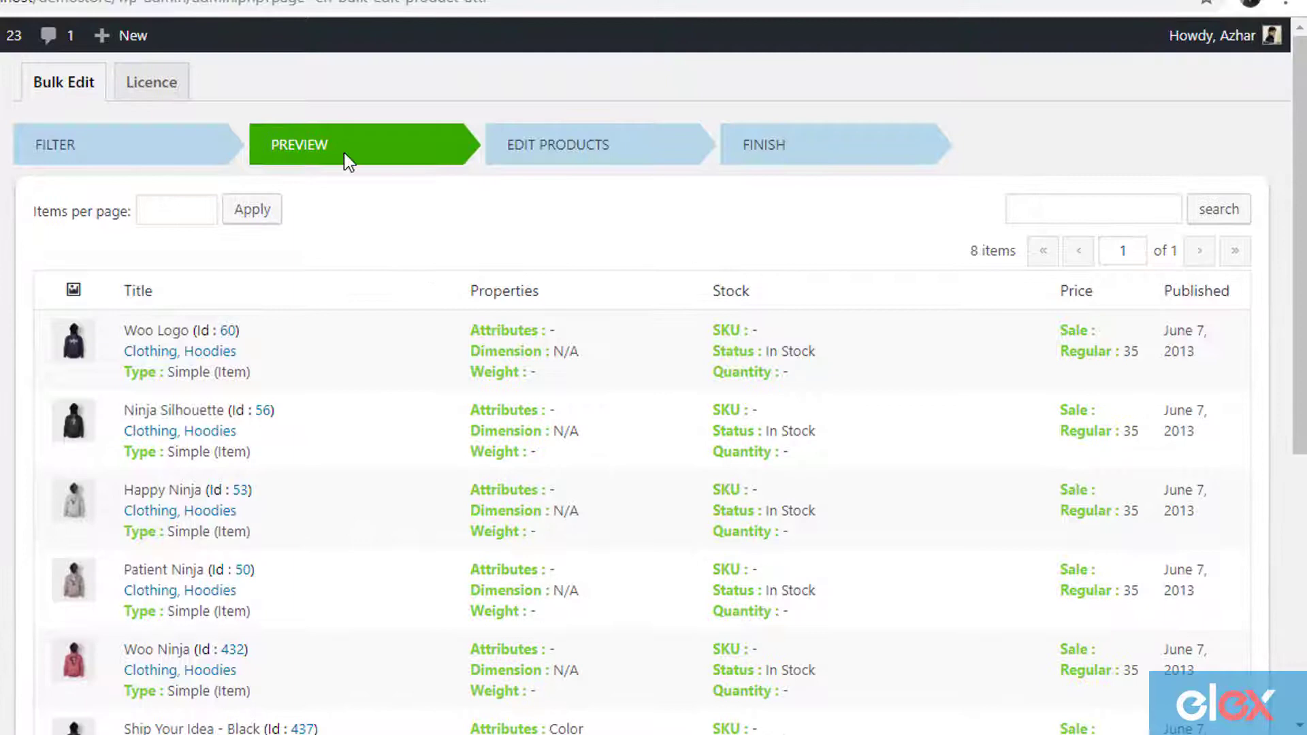
scroll(291, 383, down, 4)
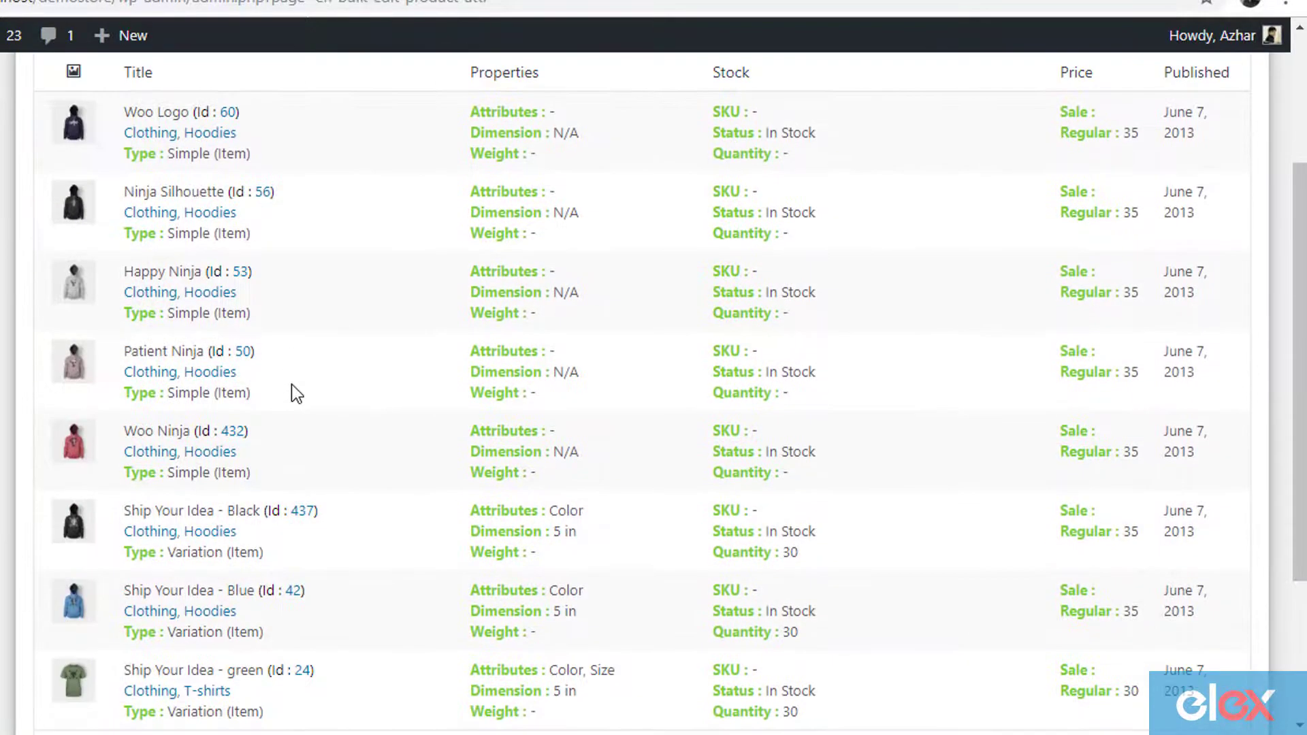
scroll(291, 385, down, 4)
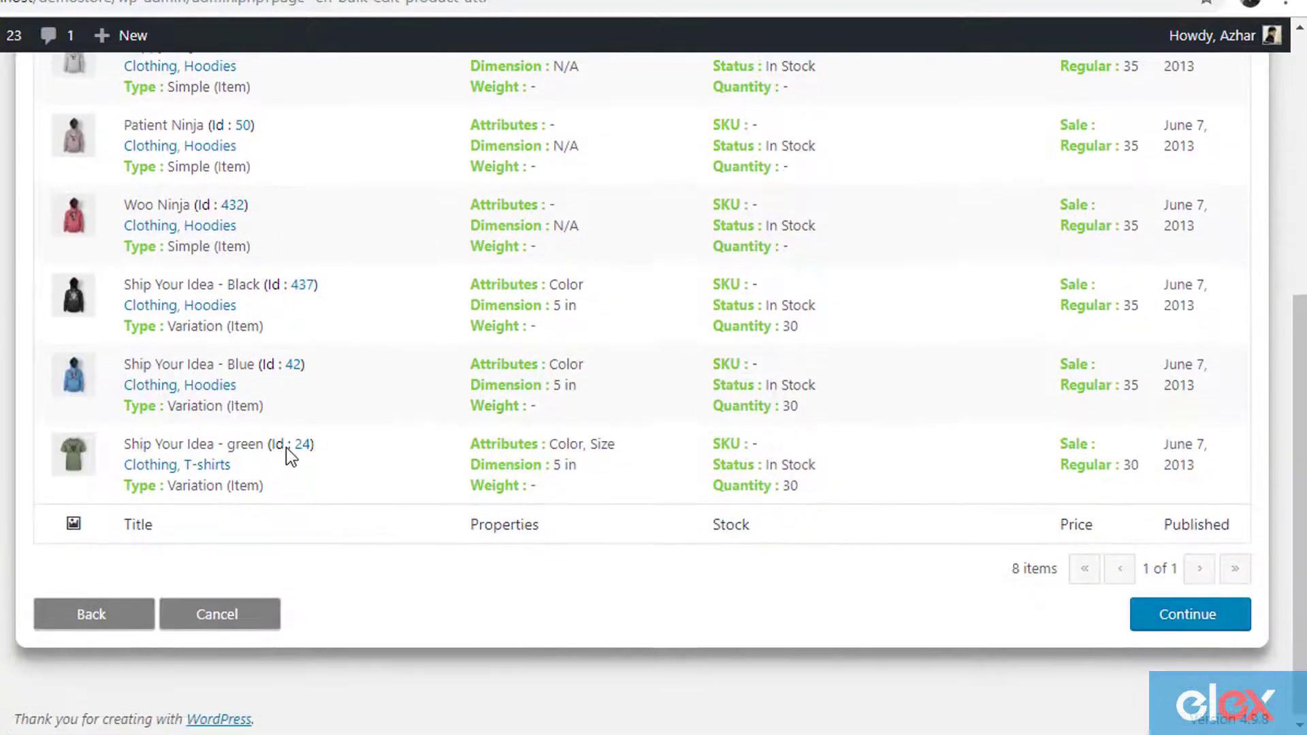
scroll(287, 445, up, 8)
scroll(297, 439, down, 8)
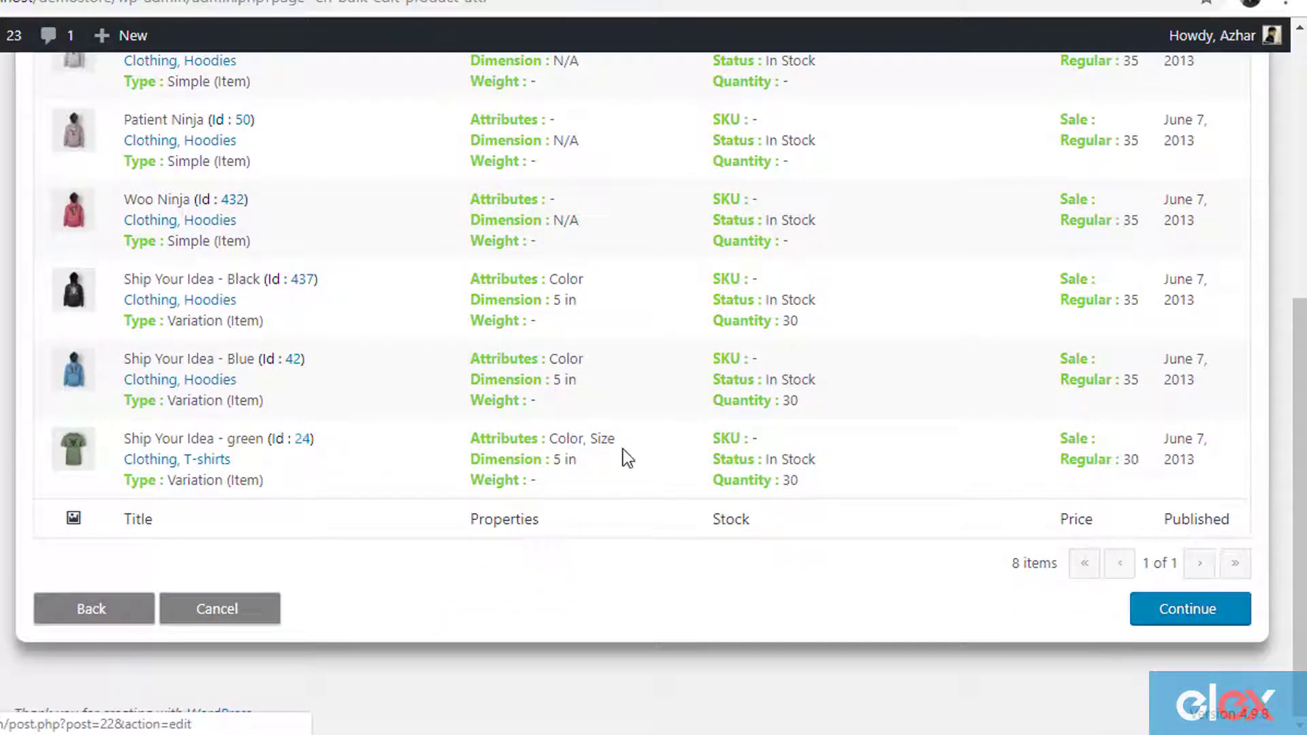
click(1193, 629)
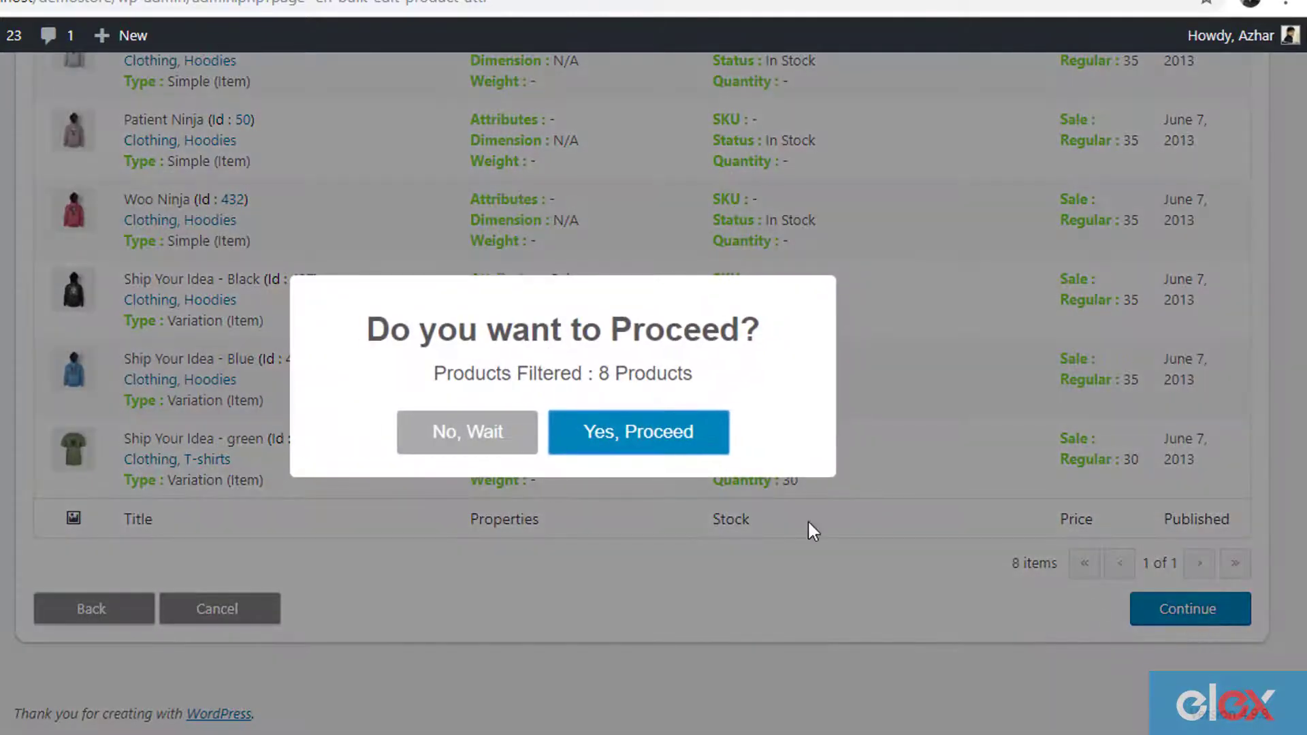
Step: Confirm proceeding with the 8 products and look over the Update the Products form
click(642, 449)
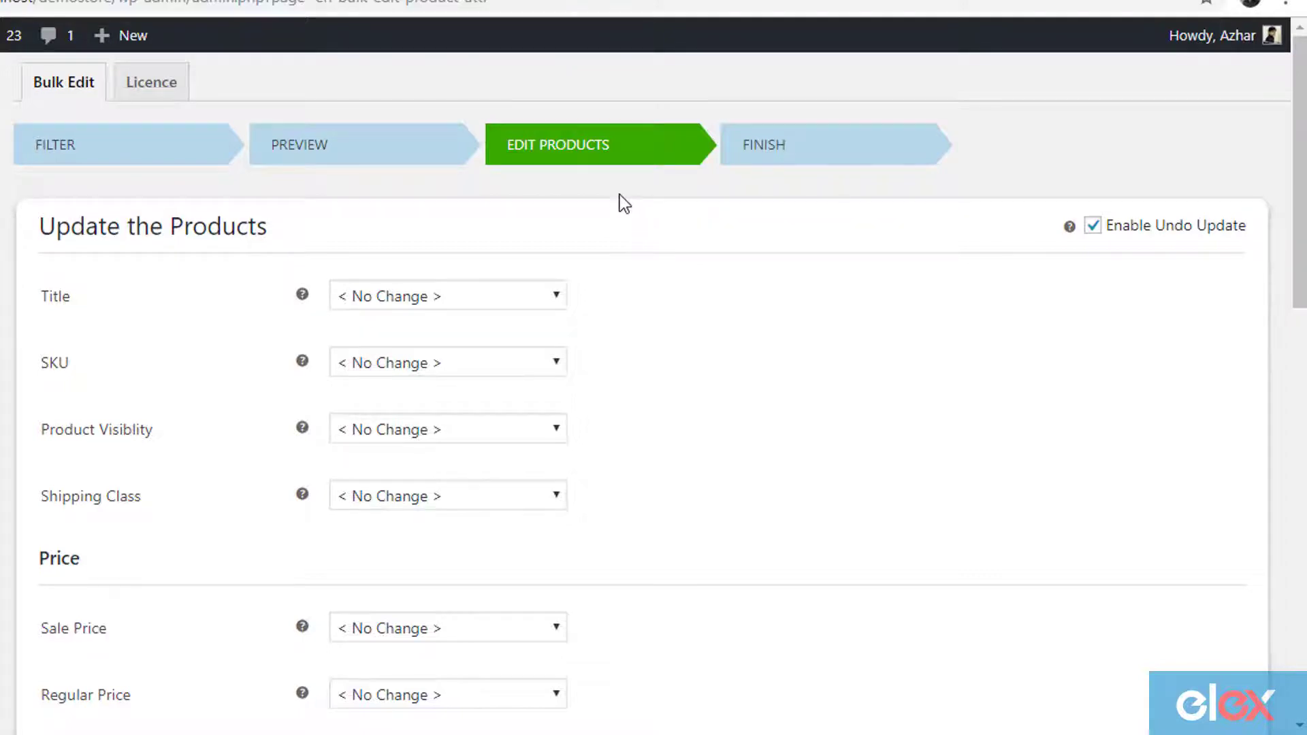
scroll(202, 422, down, 15)
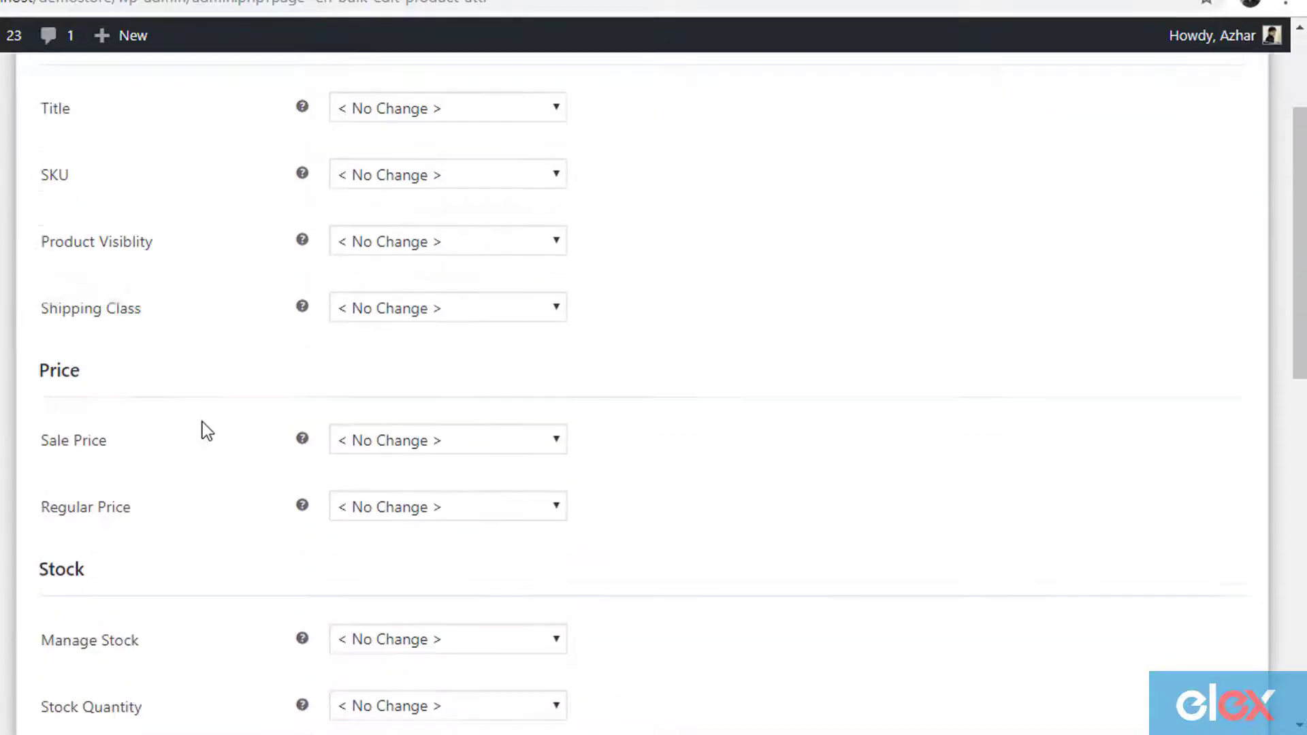
scroll(203, 427, up, 15)
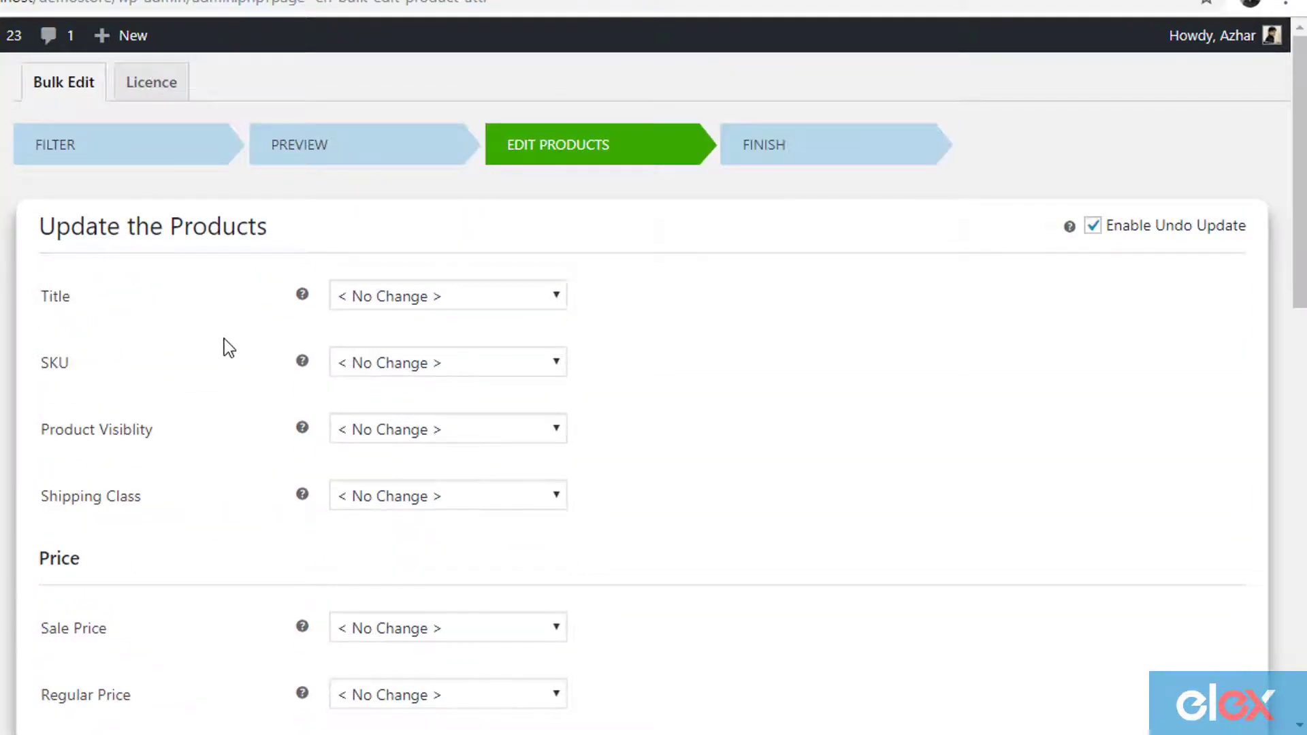
scroll(224, 337, down, 5)
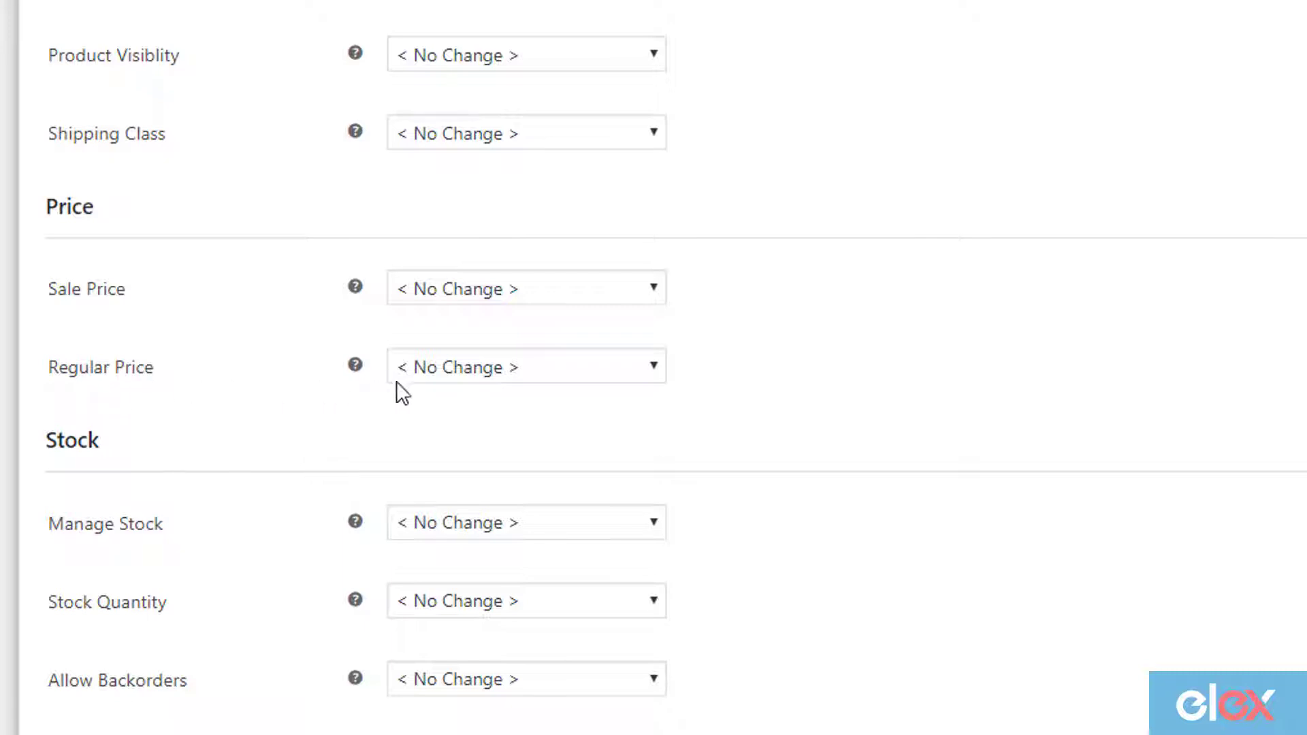
Step: Change the Regular Price action to Flat Price for All with an amount of 20
click(641, 367)
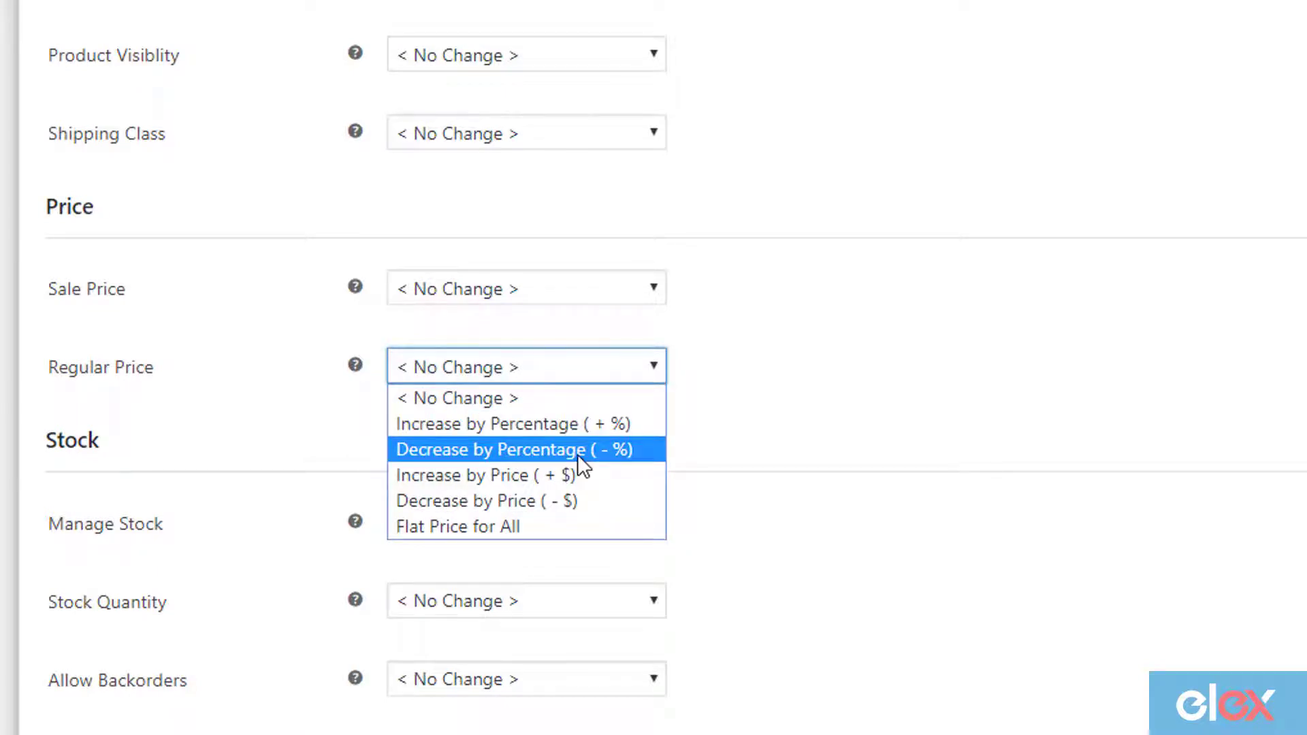
click(520, 502)
click(970, 365)
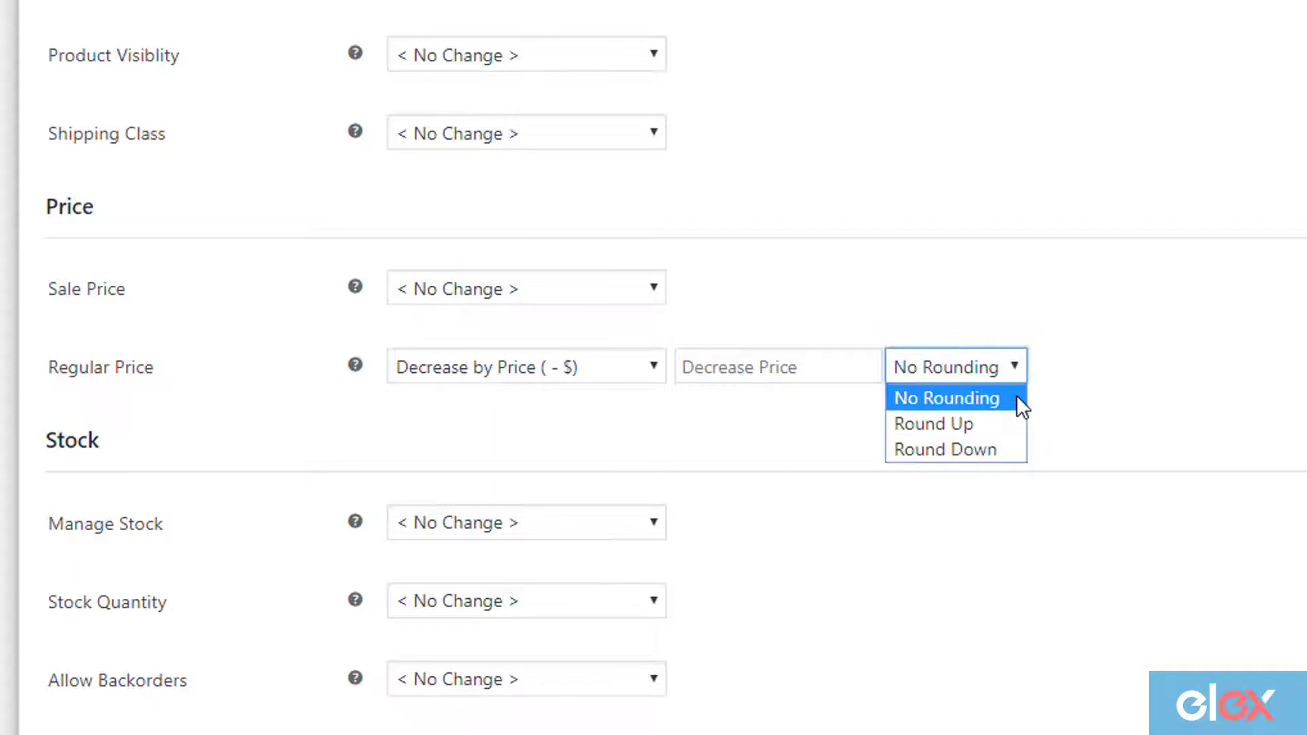
click(1014, 412)
click(606, 369)
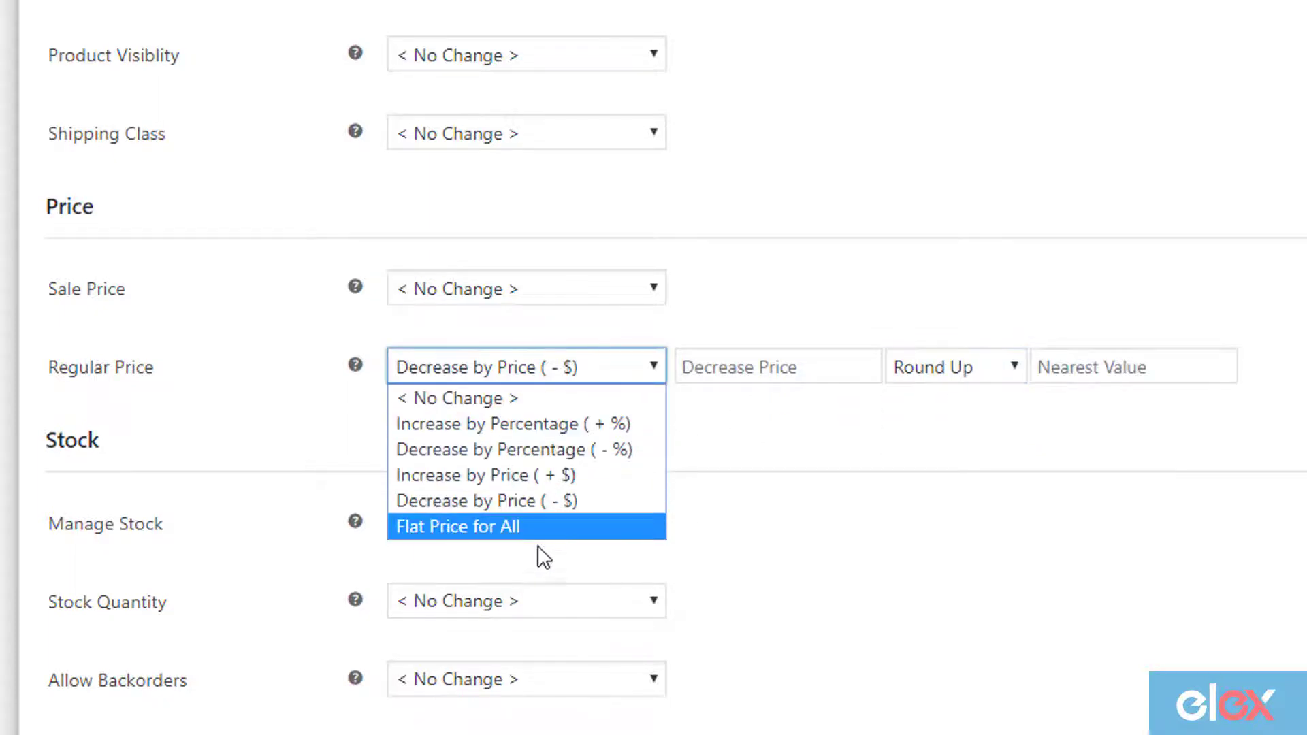
click(484, 526)
click(838, 364)
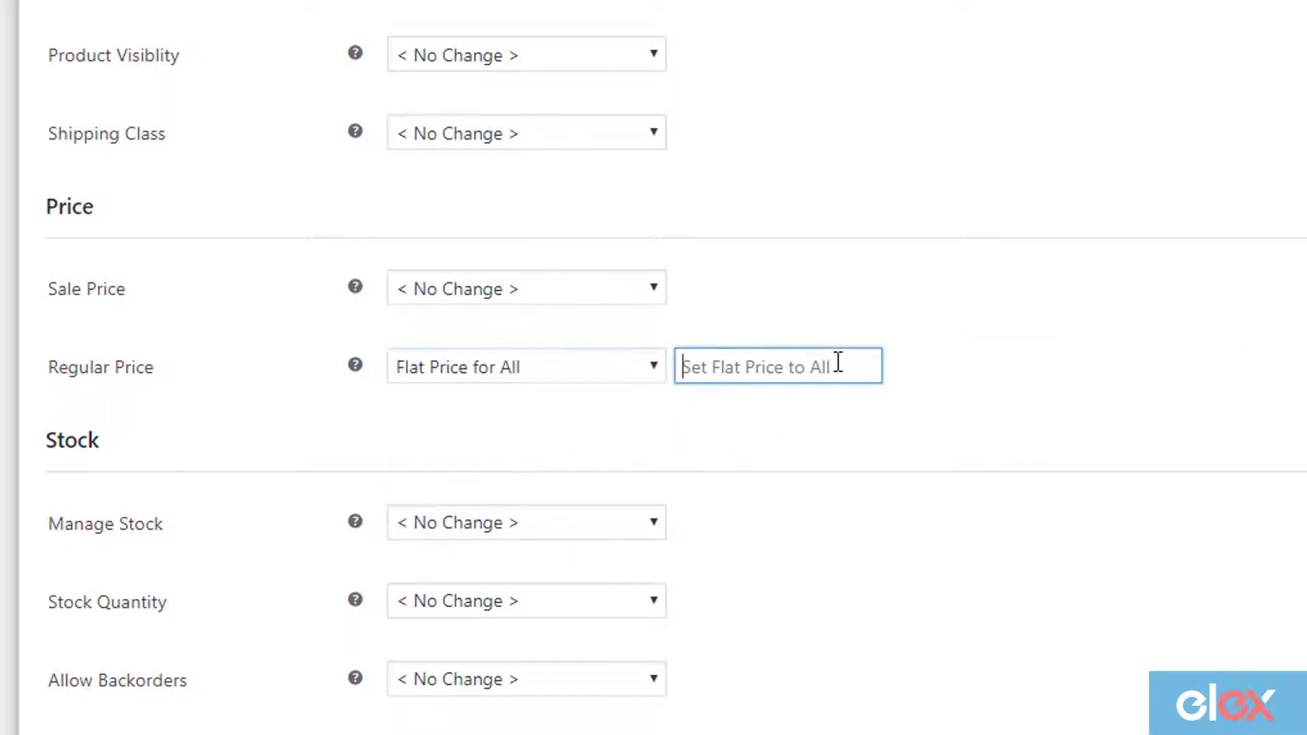
click(596, 381)
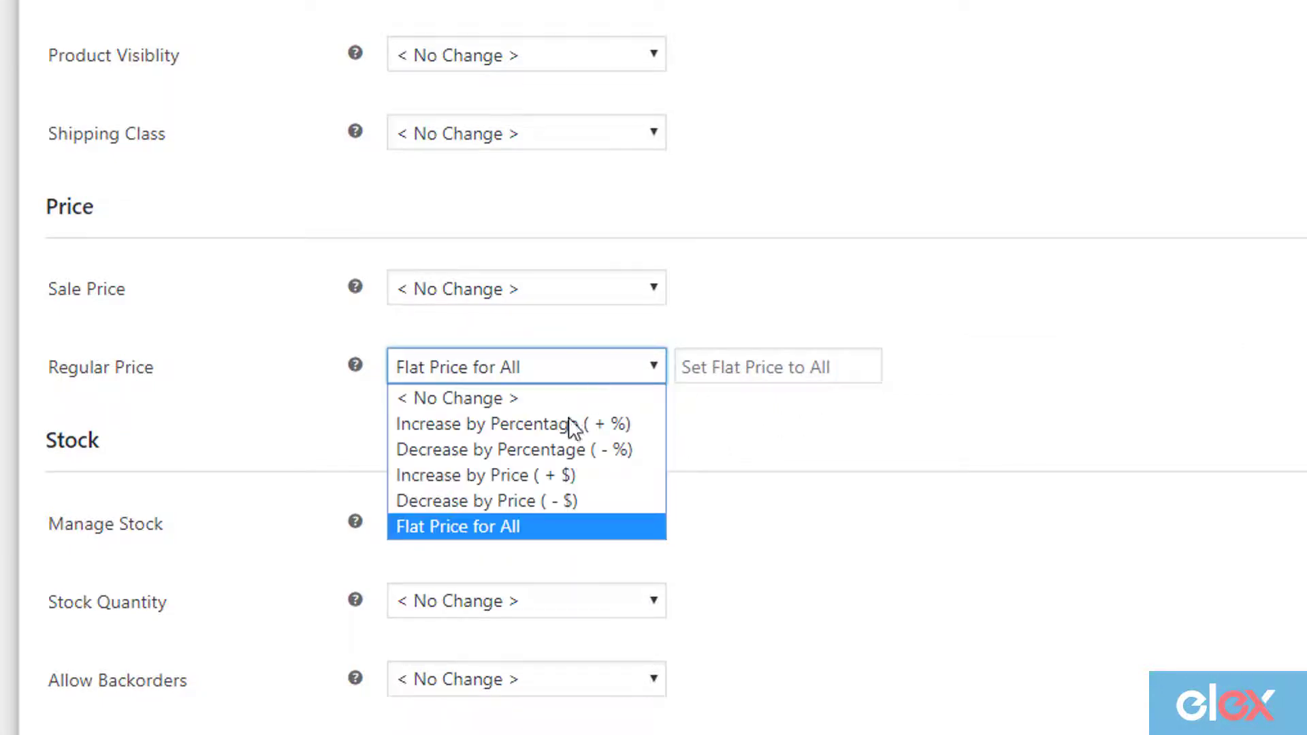
click(479, 528)
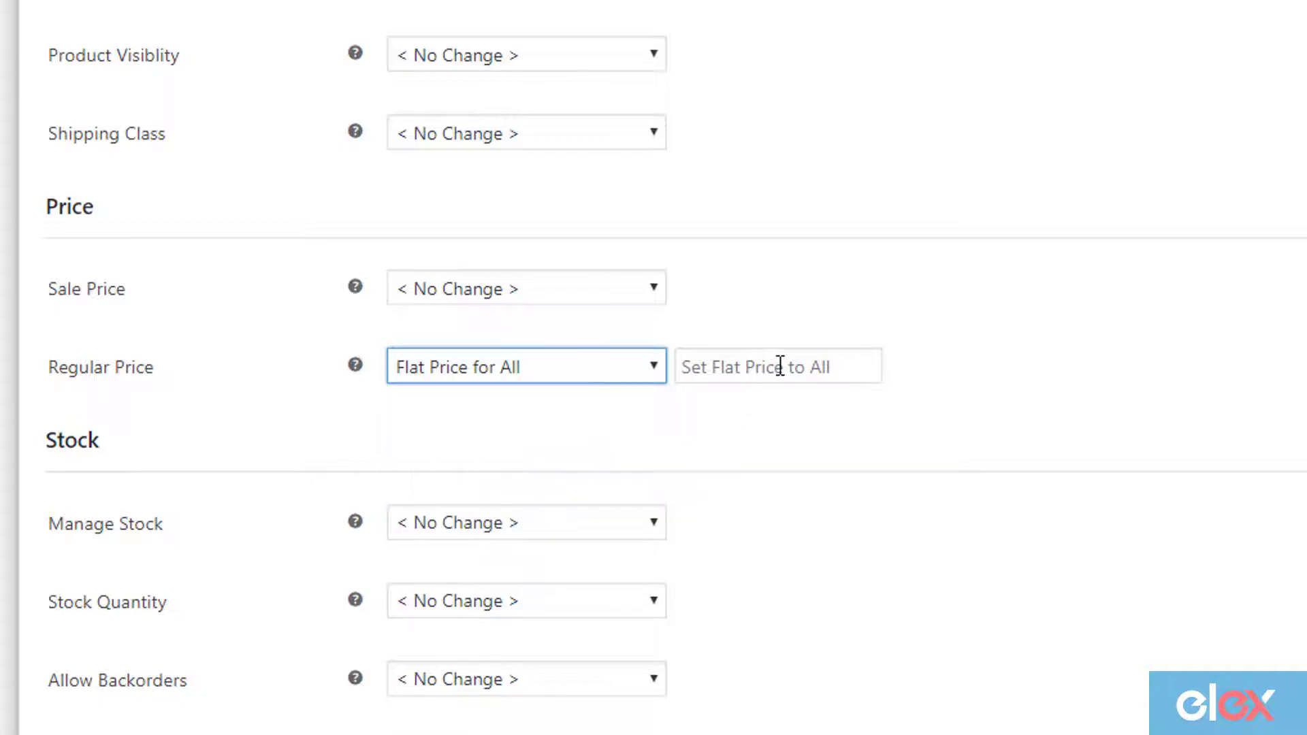
click(783, 366)
text(20)
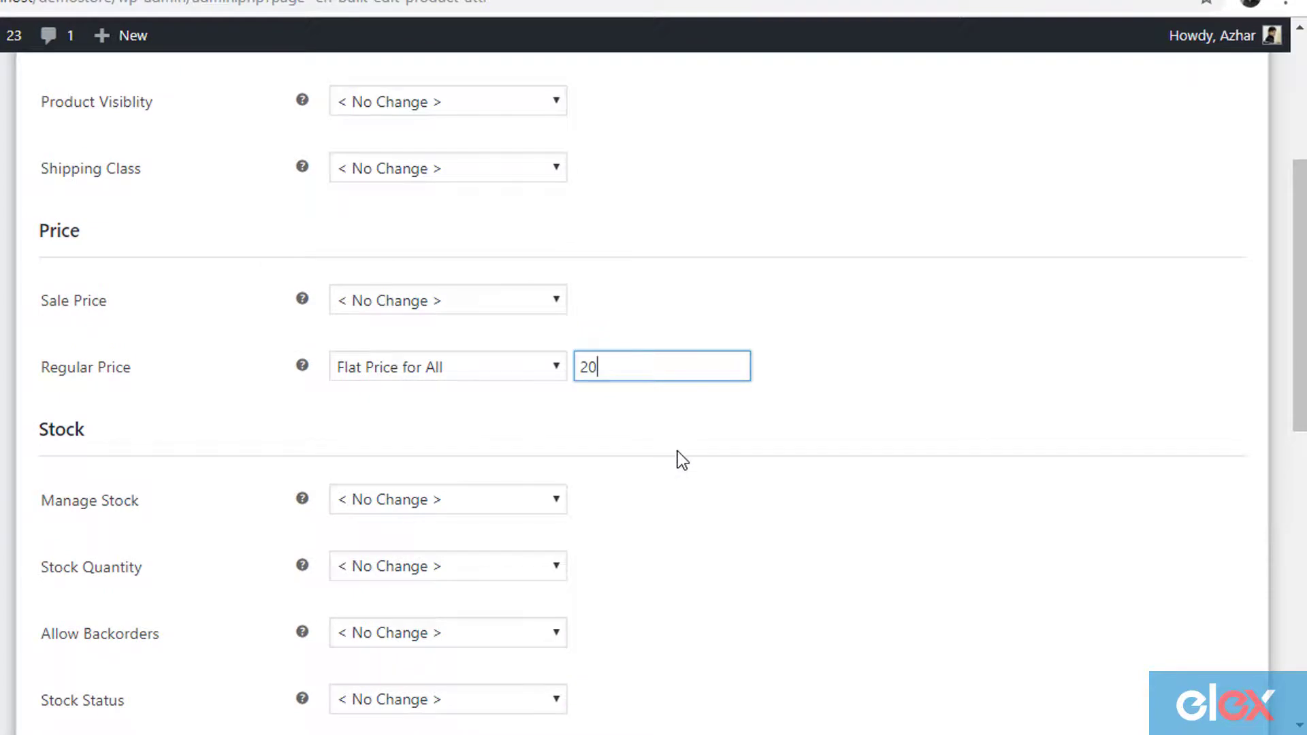
Step: Run Update Products and confirm applying the $20 flat-price update
scroll(676, 451, down, 10)
click(1172, 616)
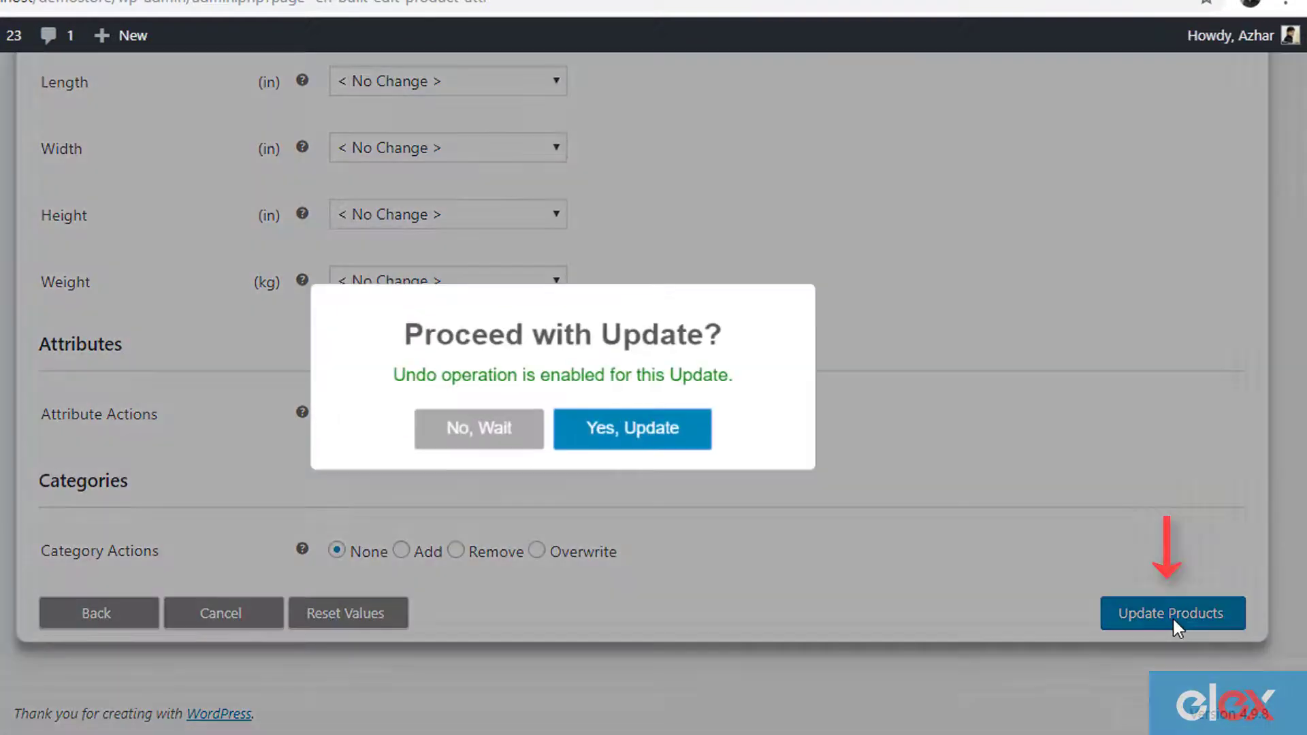
click(643, 443)
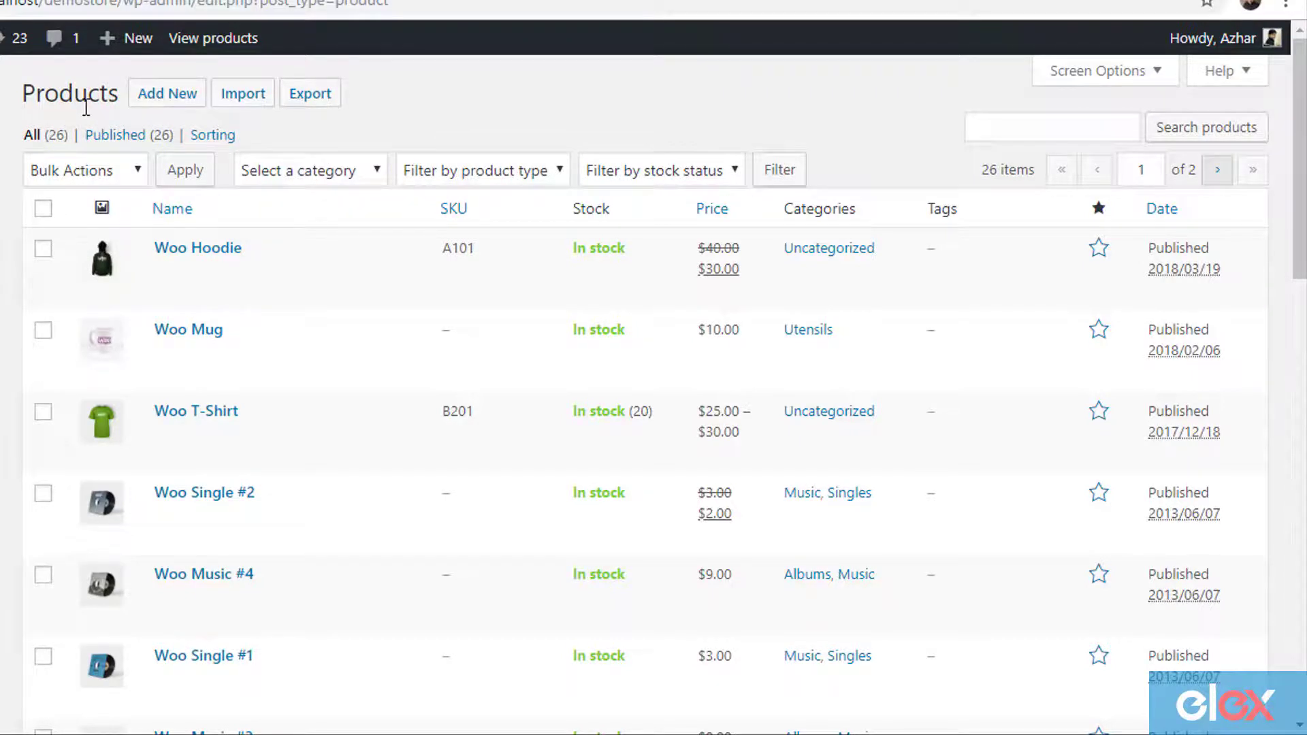
Step: Filter the admin Products list to Clothing and check the updated $20.00 prices
click(353, 180)
click(345, 219)
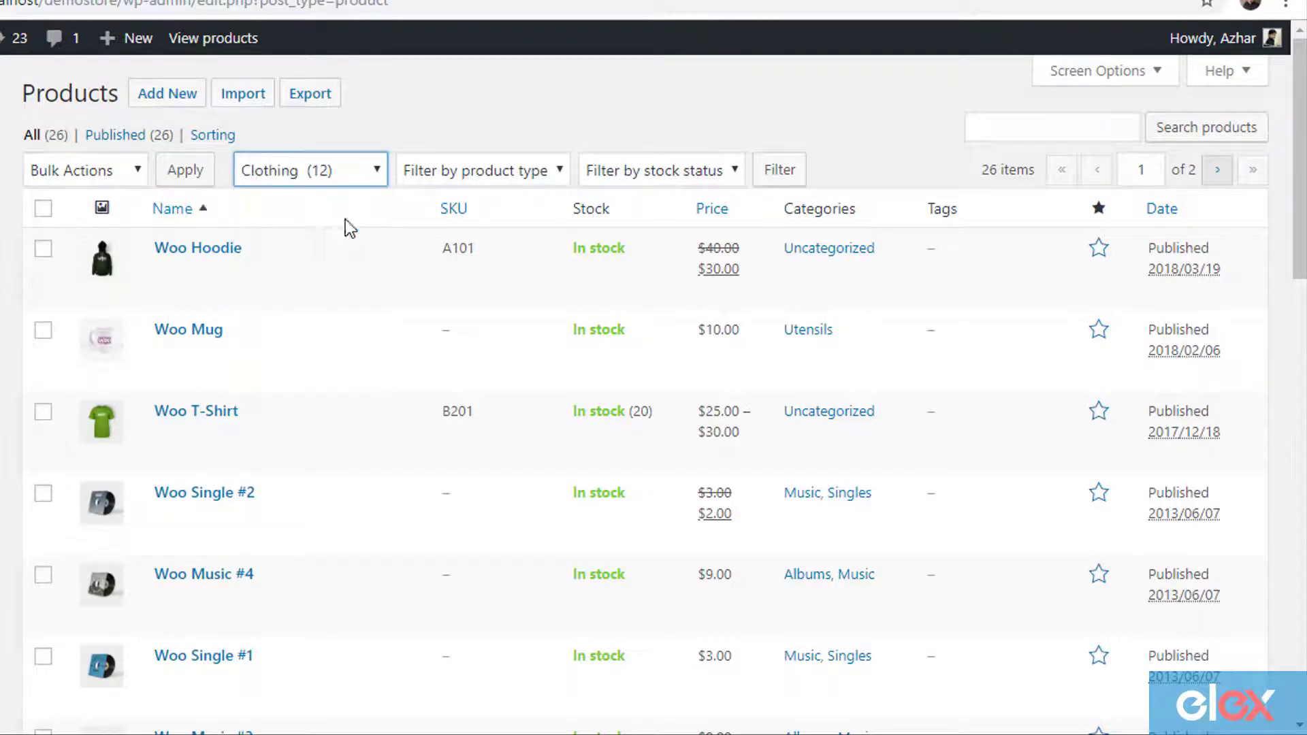
click(787, 181)
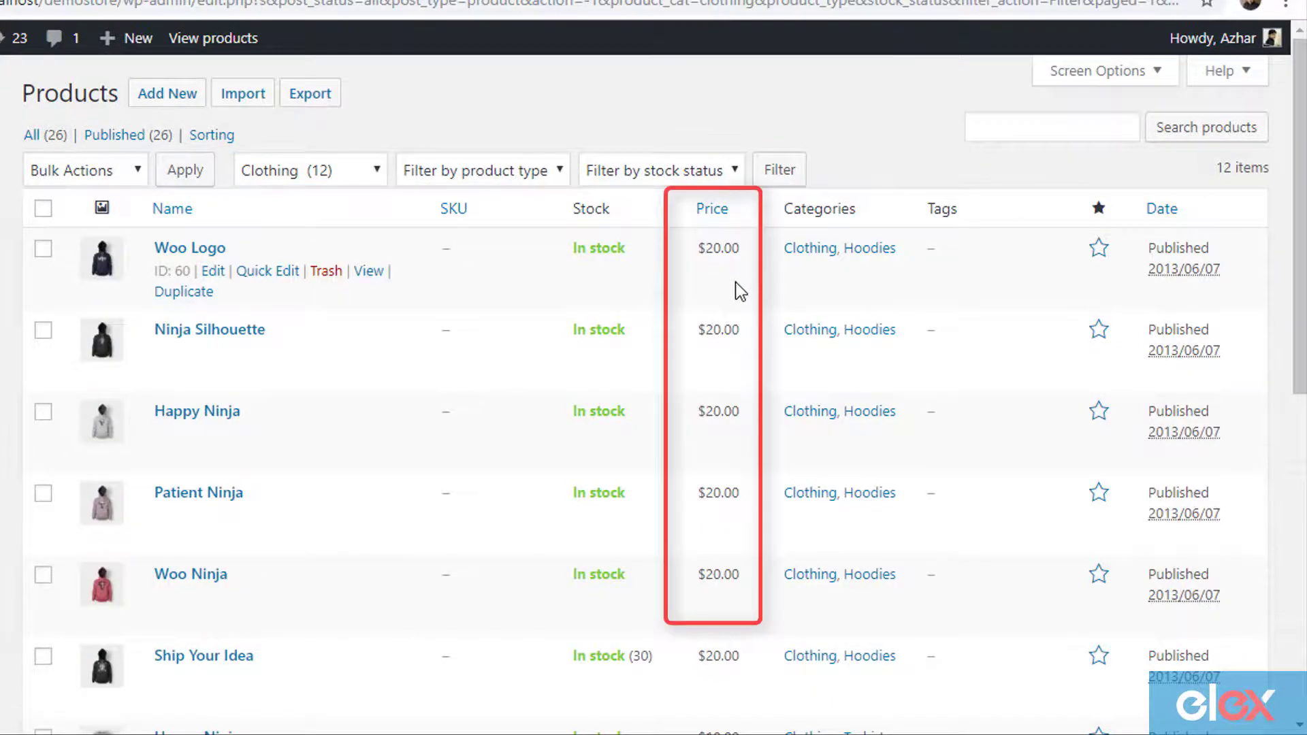
scroll(742, 283, down, 3)
scroll(738, 306, down, 3)
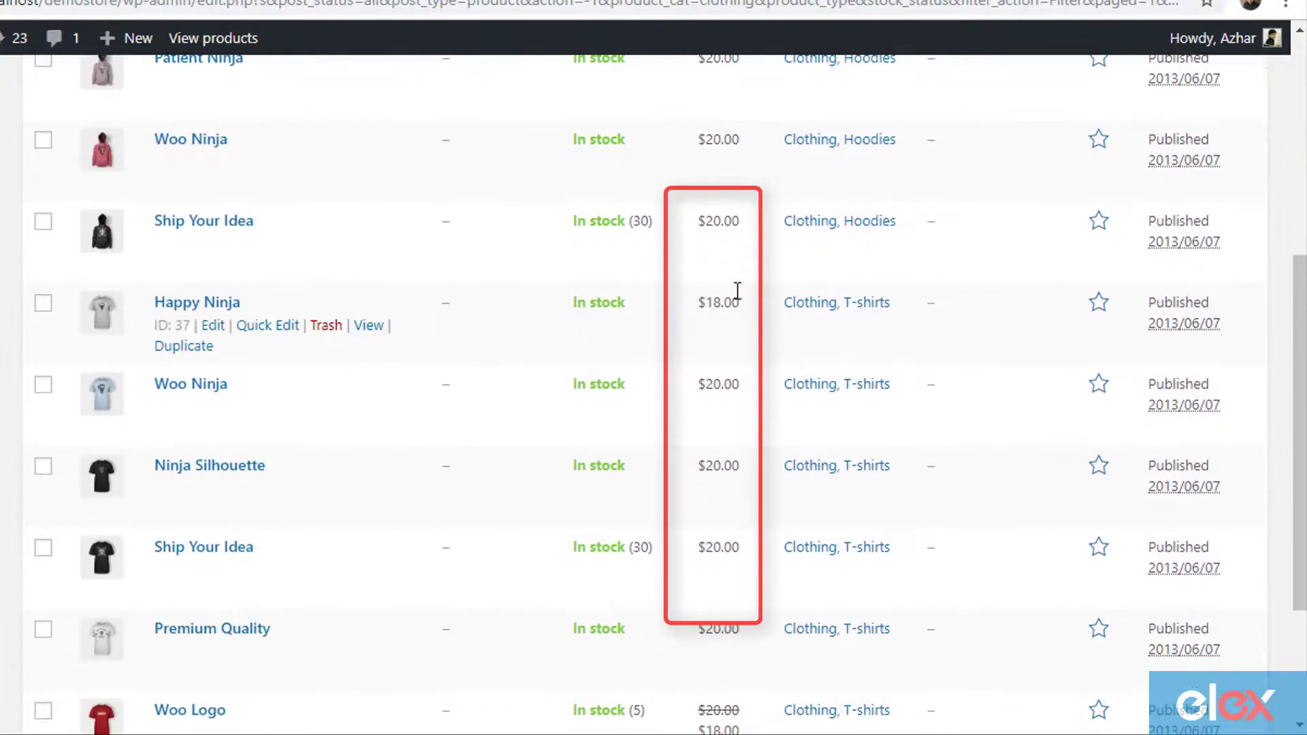
scroll(735, 289, down, 2)
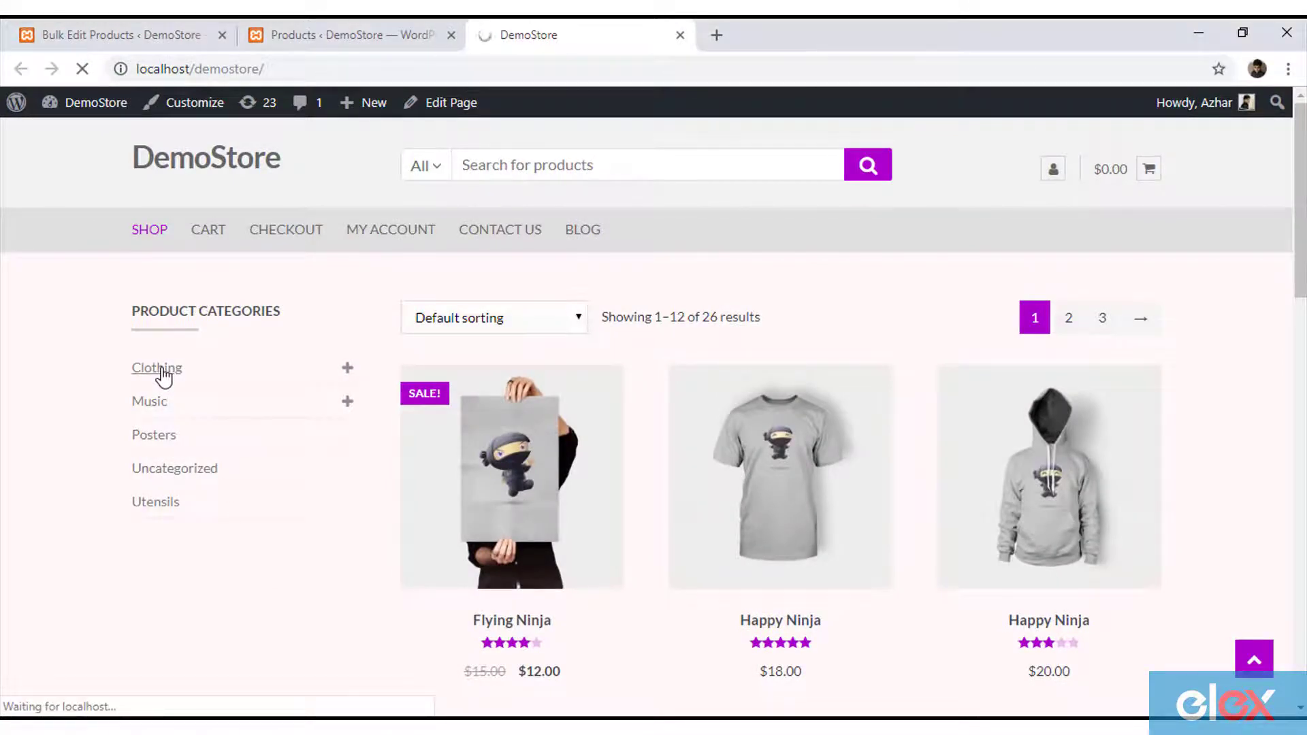
Step: Scroll through the storefront Clothing grid to check the $20.00 prices, then back up
scroll(858, 597, down, 3)
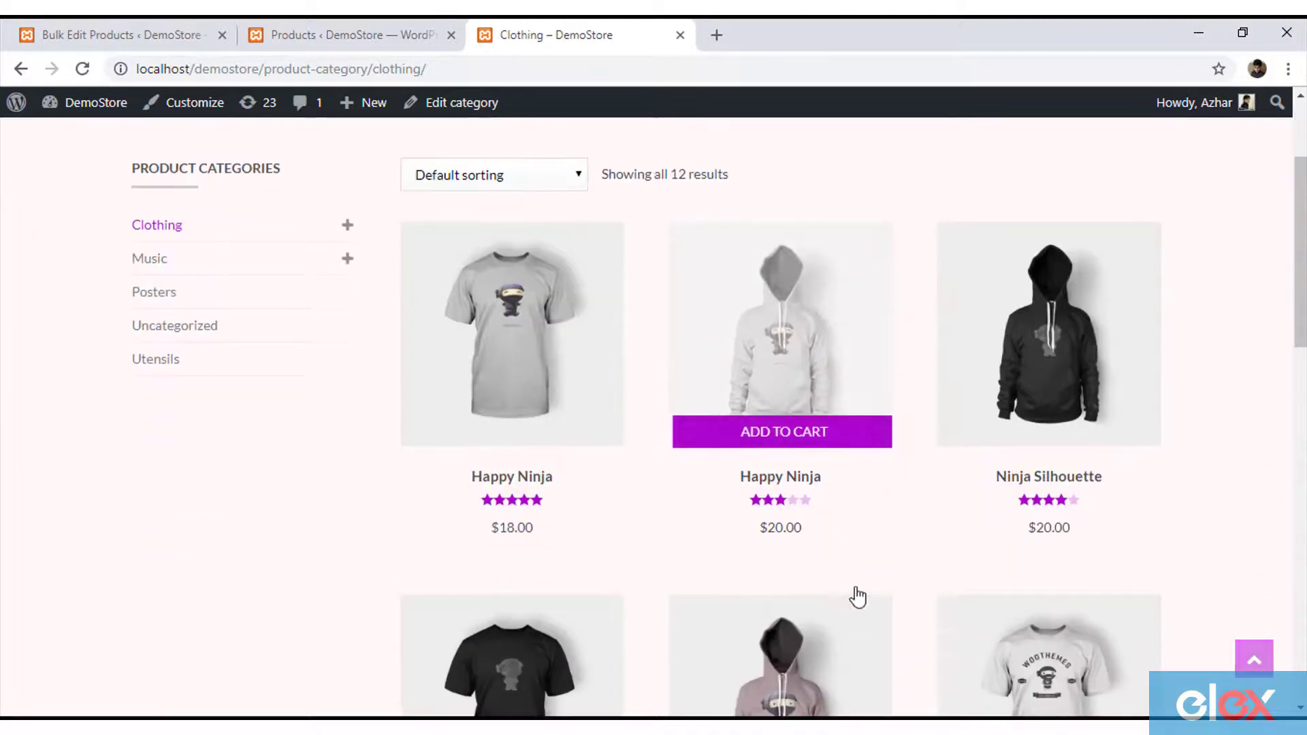
scroll(937, 554, down, 5)
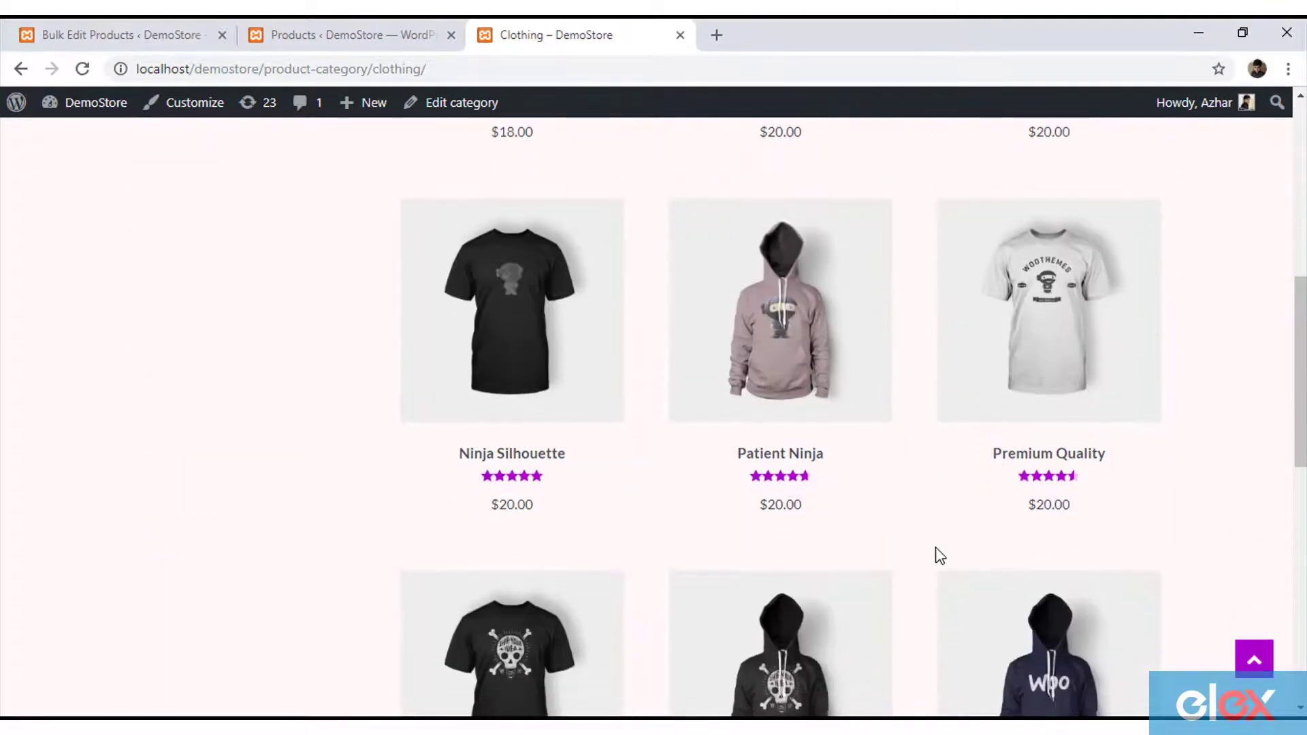
scroll(937, 555, down, 5)
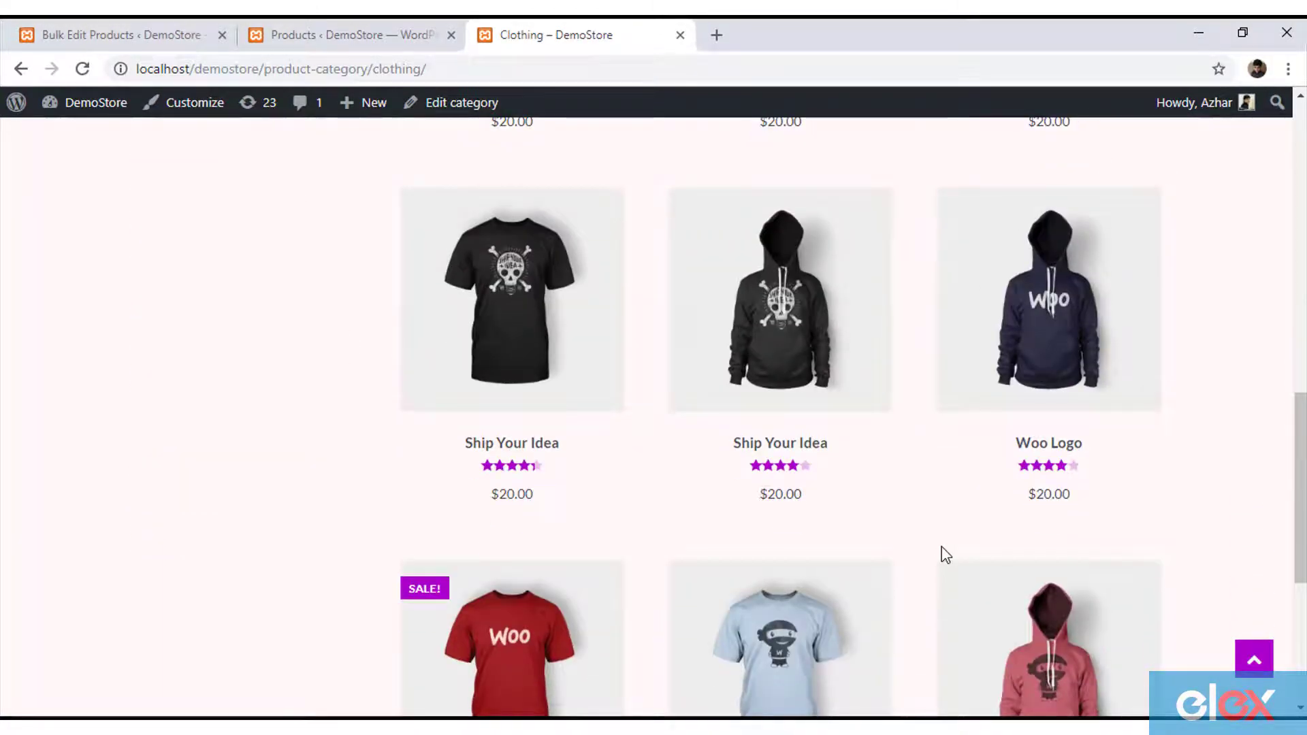
scroll(945, 545, down, 4)
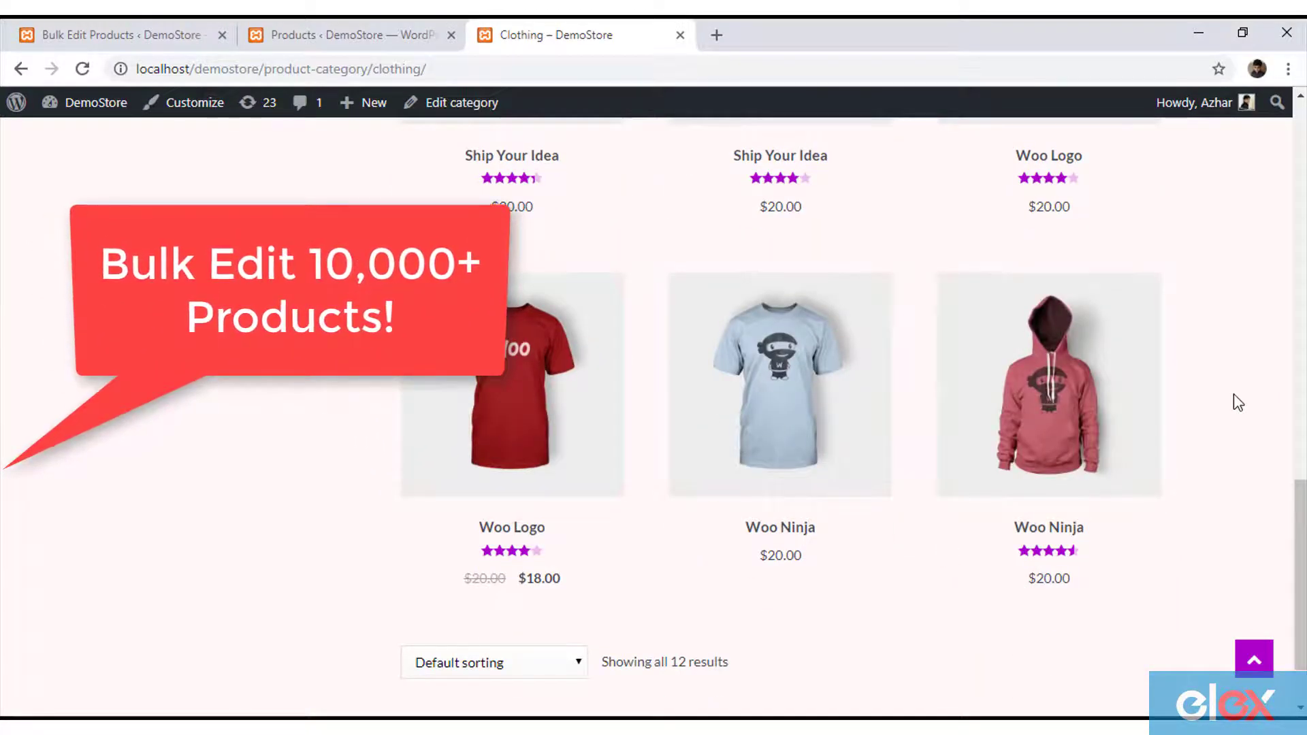
scroll(1235, 396, up, 15)
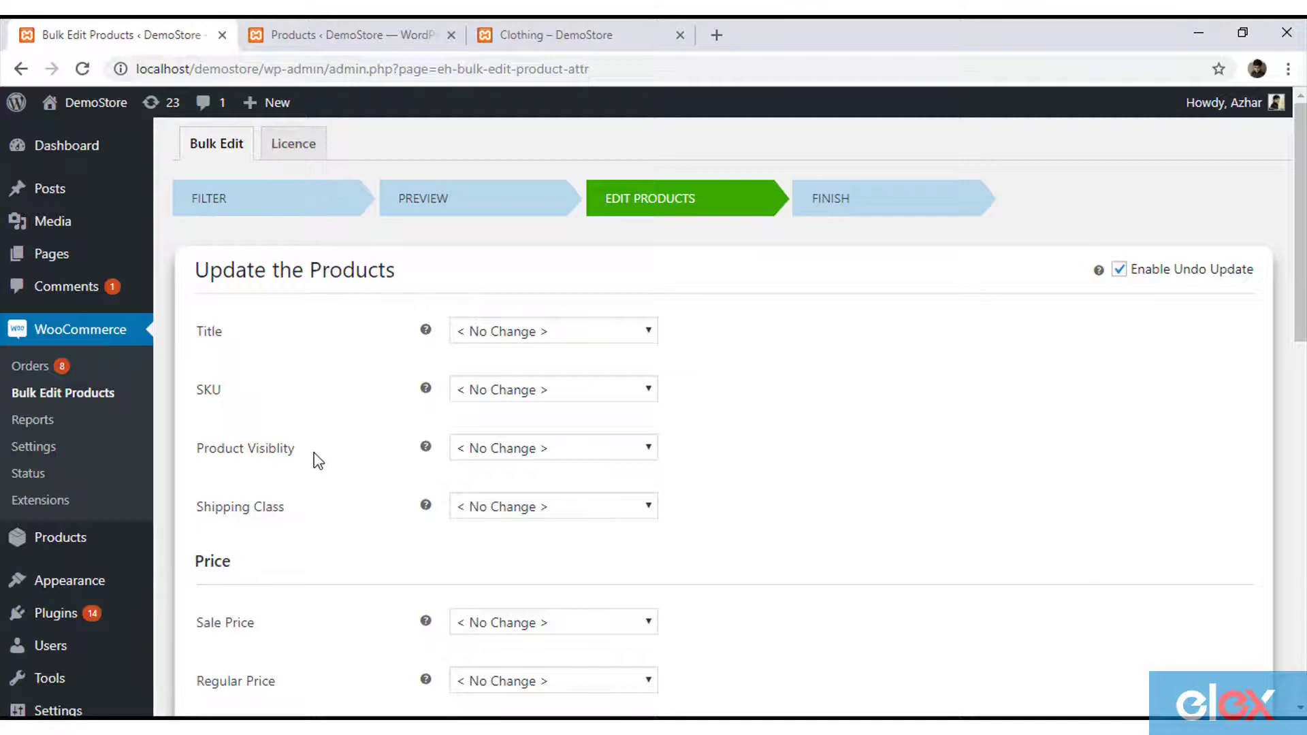
Step: Scroll down the Update the Products form to the bottom buttons
scroll(310, 512, down, 3)
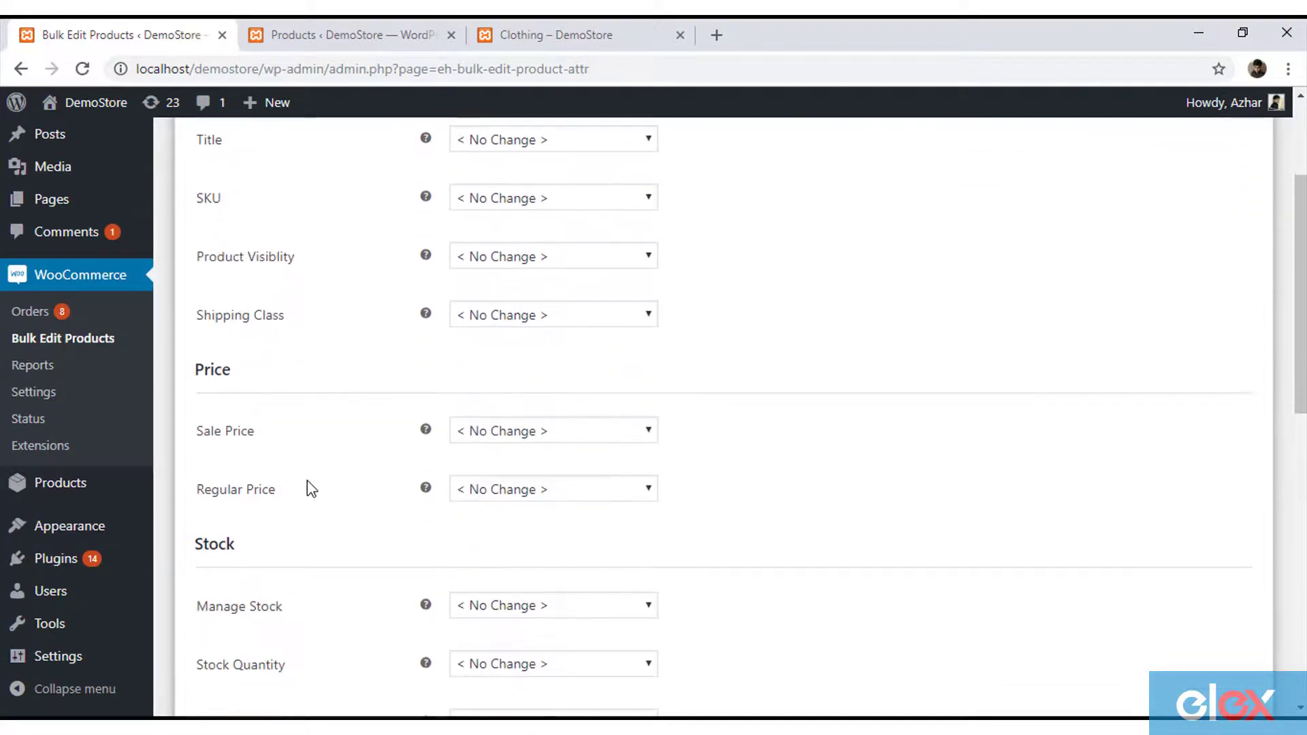
scroll(293, 487, down, 4)
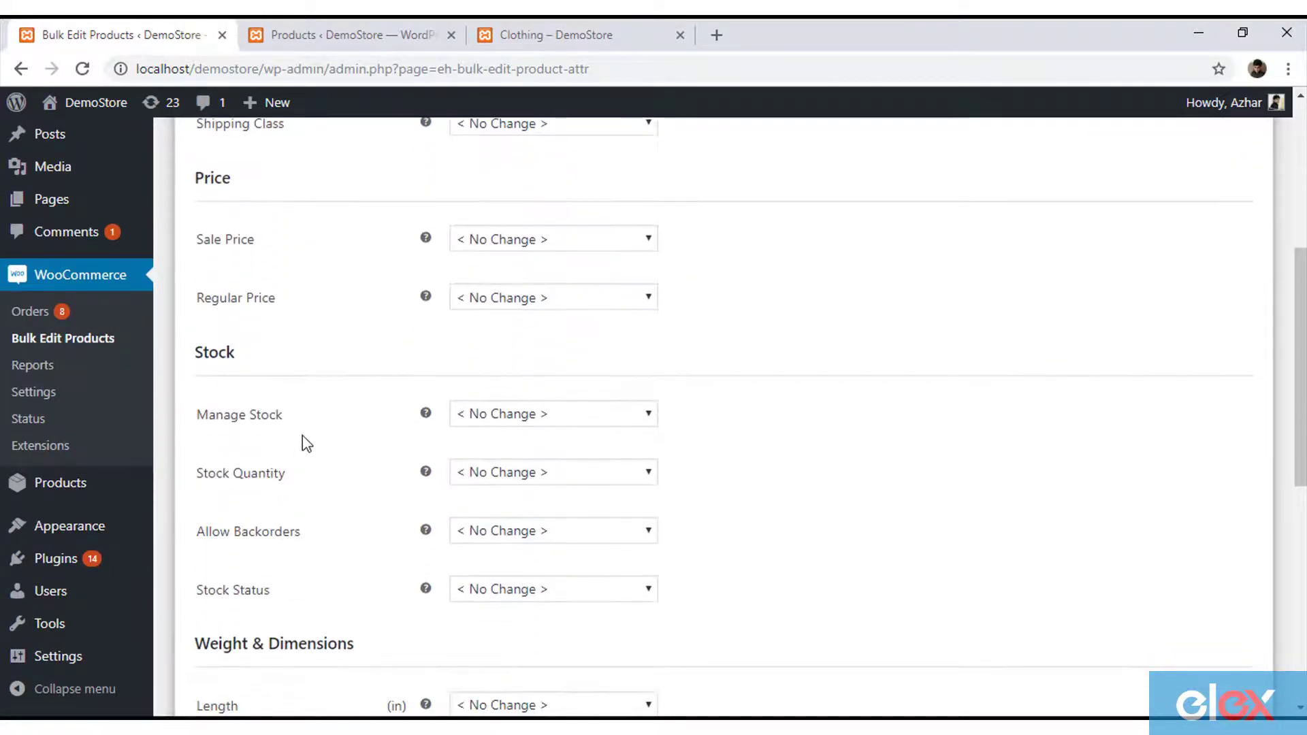
scroll(309, 436, down, 5)
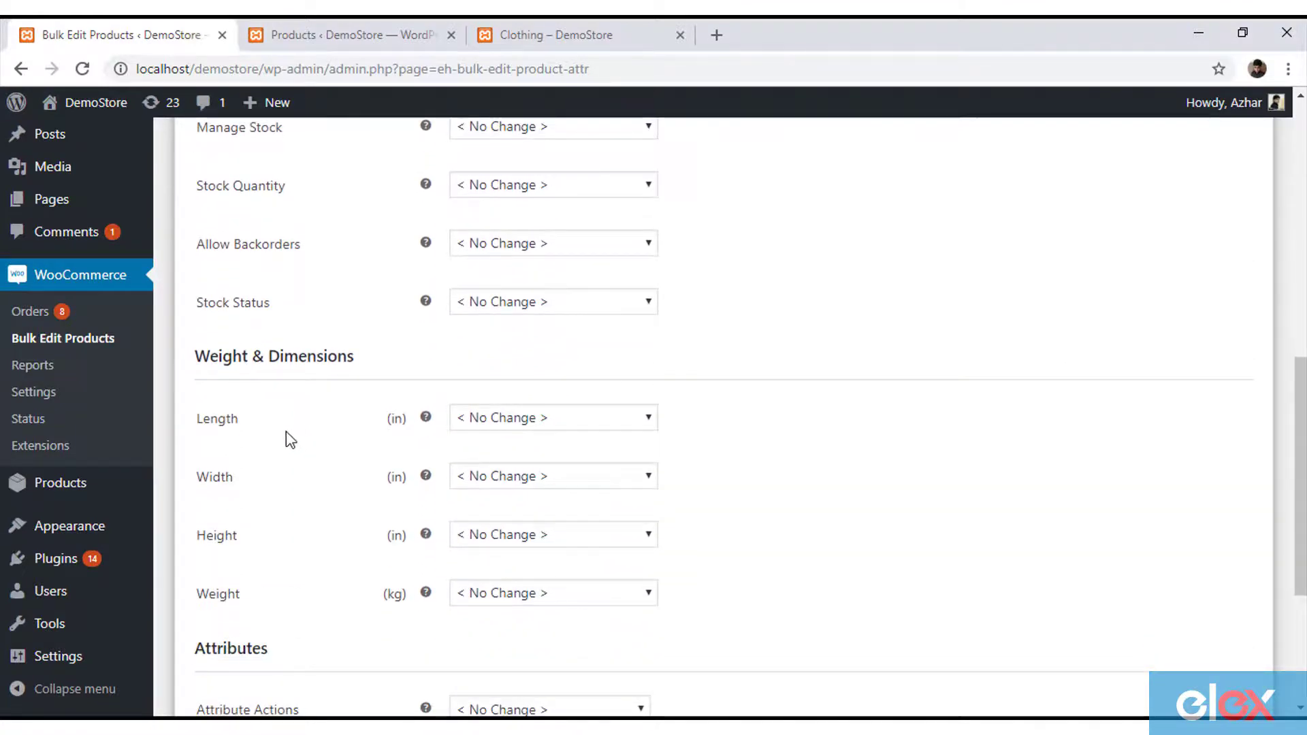
scroll(291, 440, down, 2)
scroll(291, 439, down, 2)
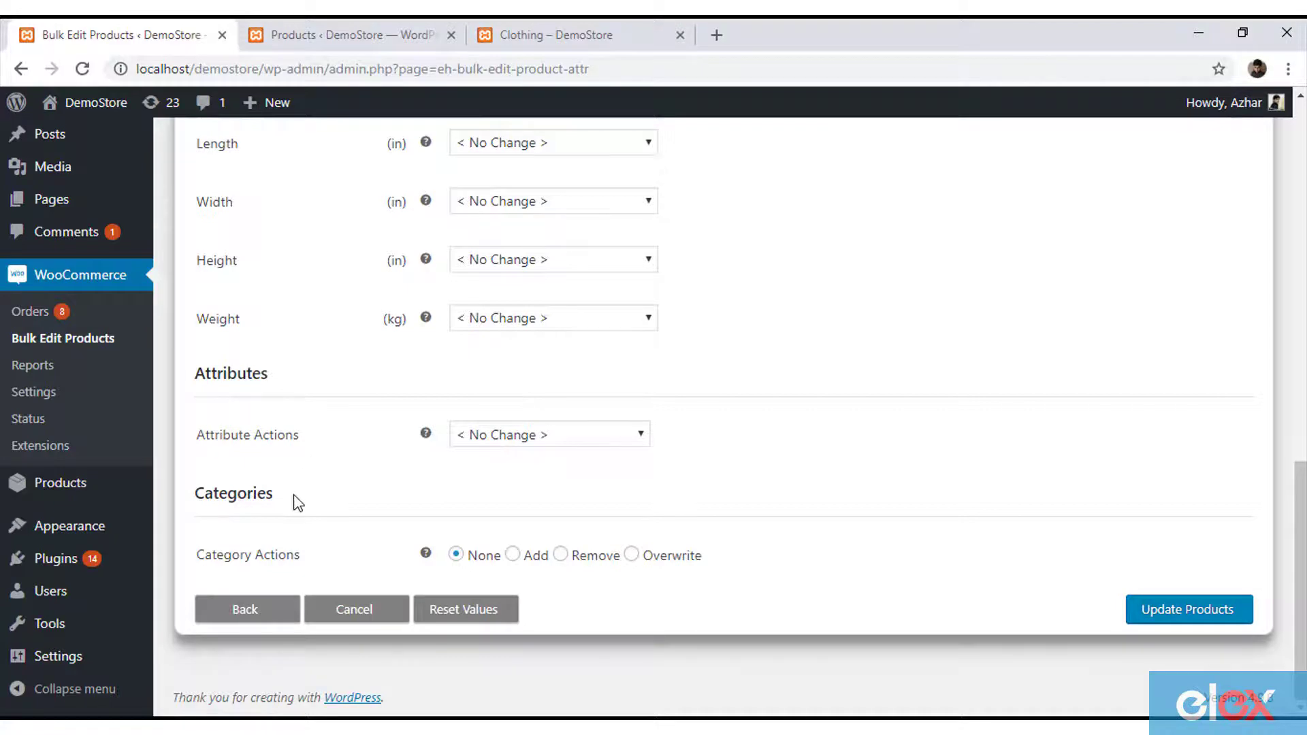
Step: Return to the filter step, turn on Exclusions, and exclude product IDs 12 and 13
click(250, 613)
click(256, 614)
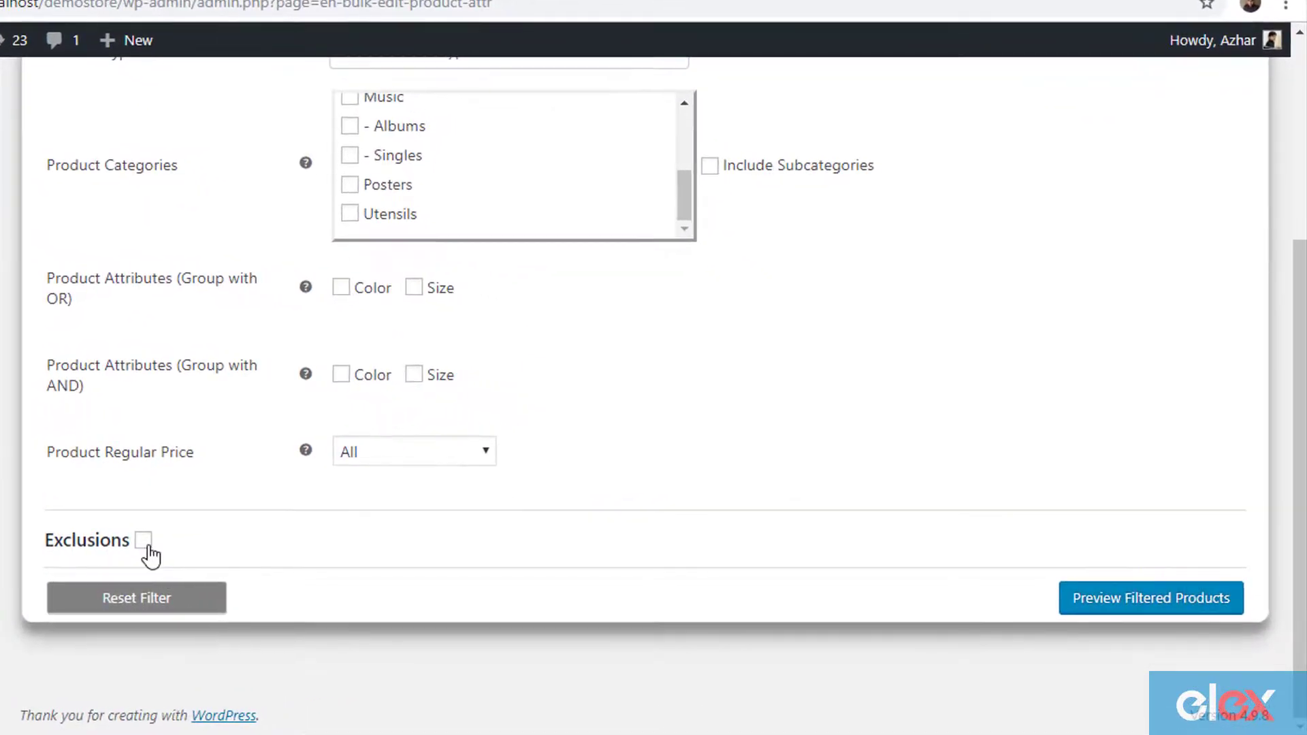
click(195, 541)
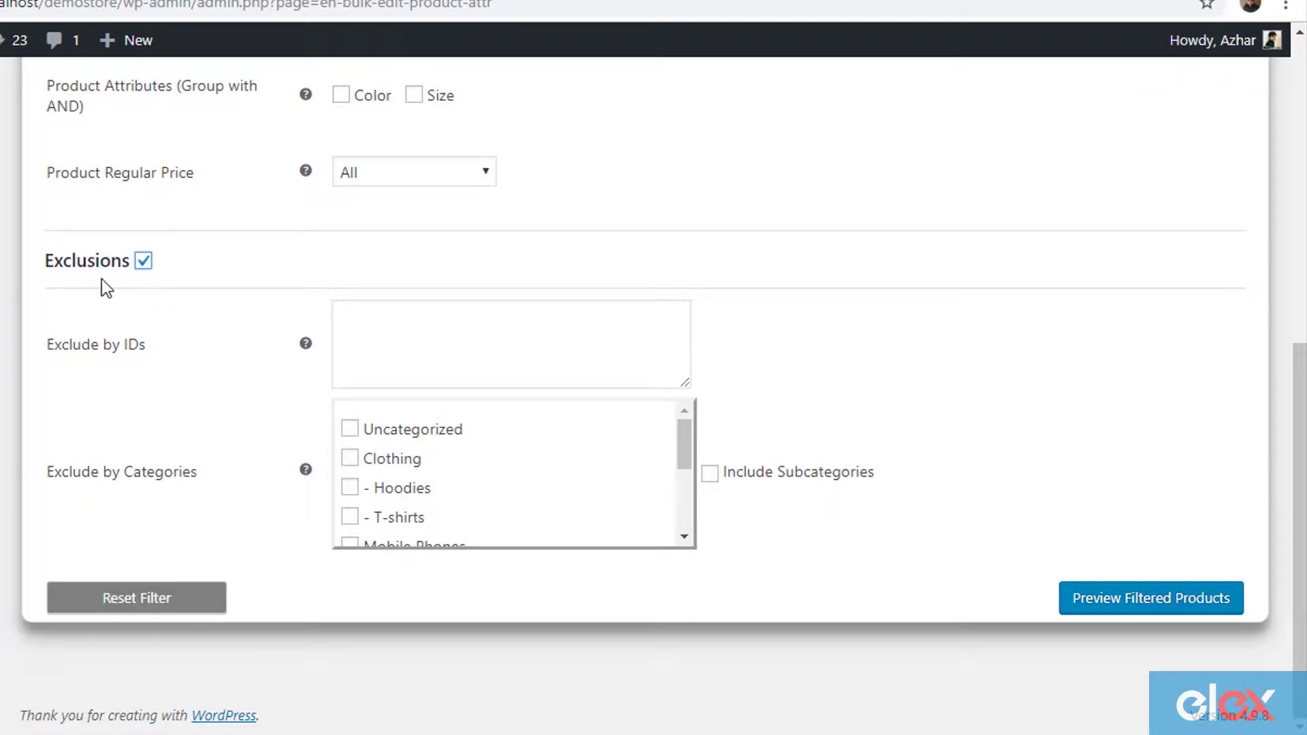
click(411, 335)
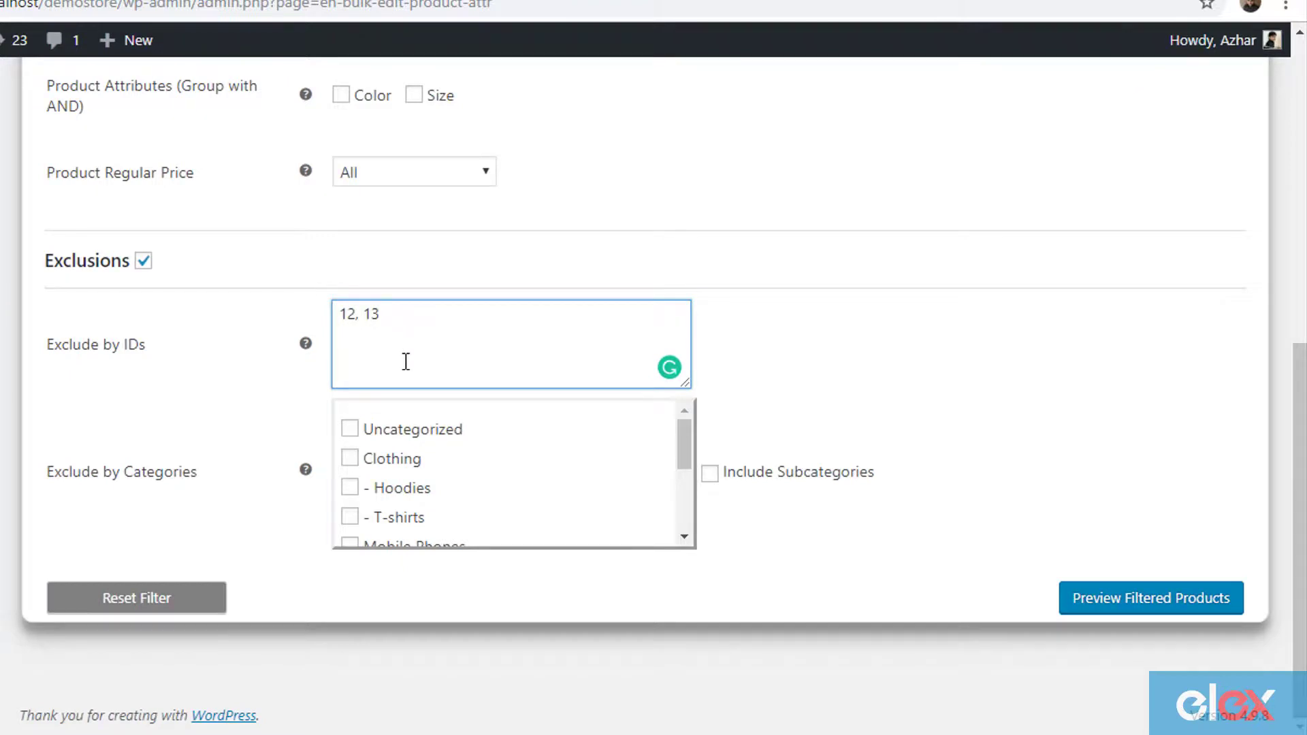
click(351, 431)
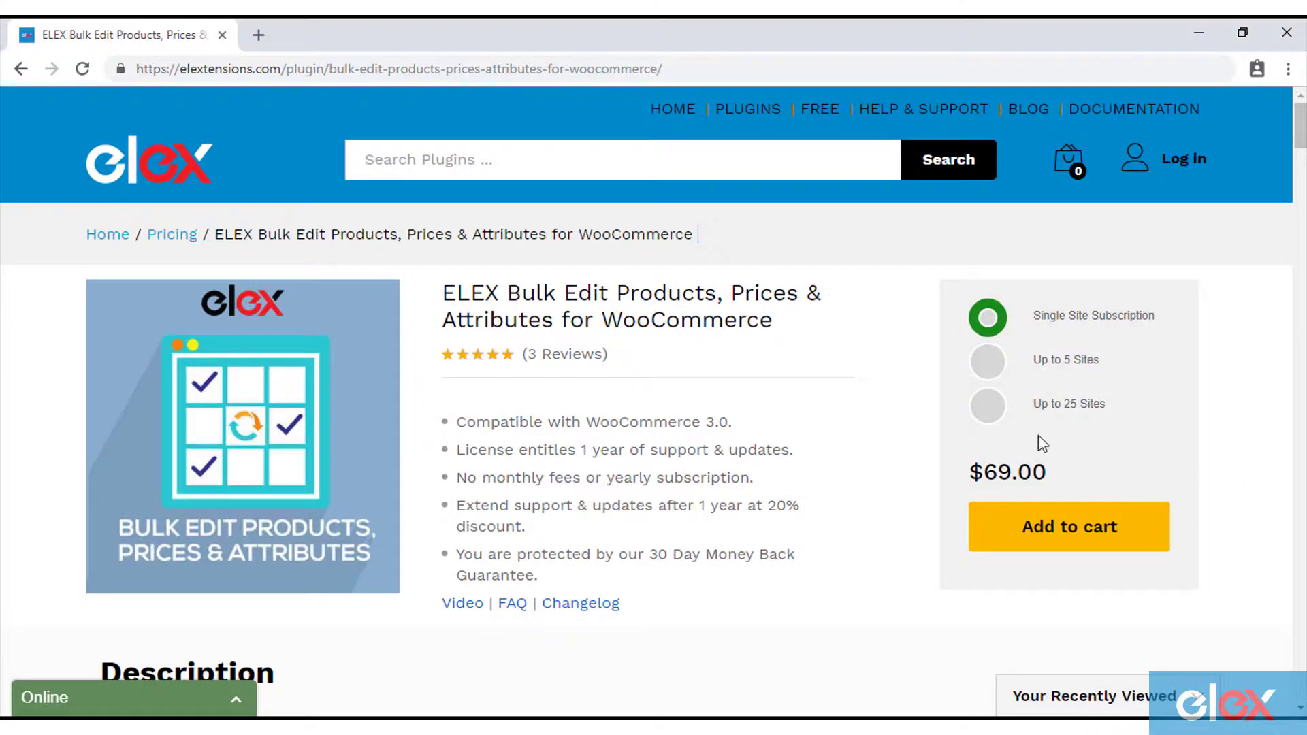
drag(444, 291, 782, 317)
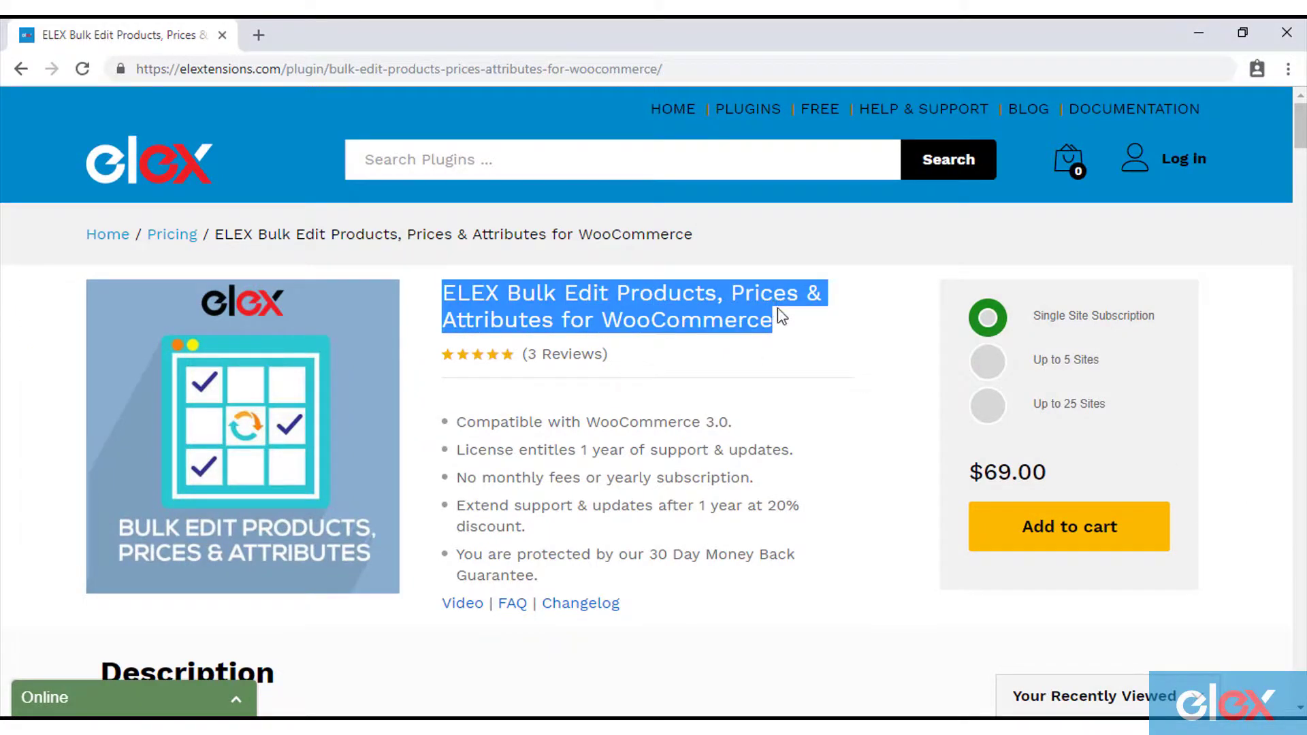
click(809, 337)
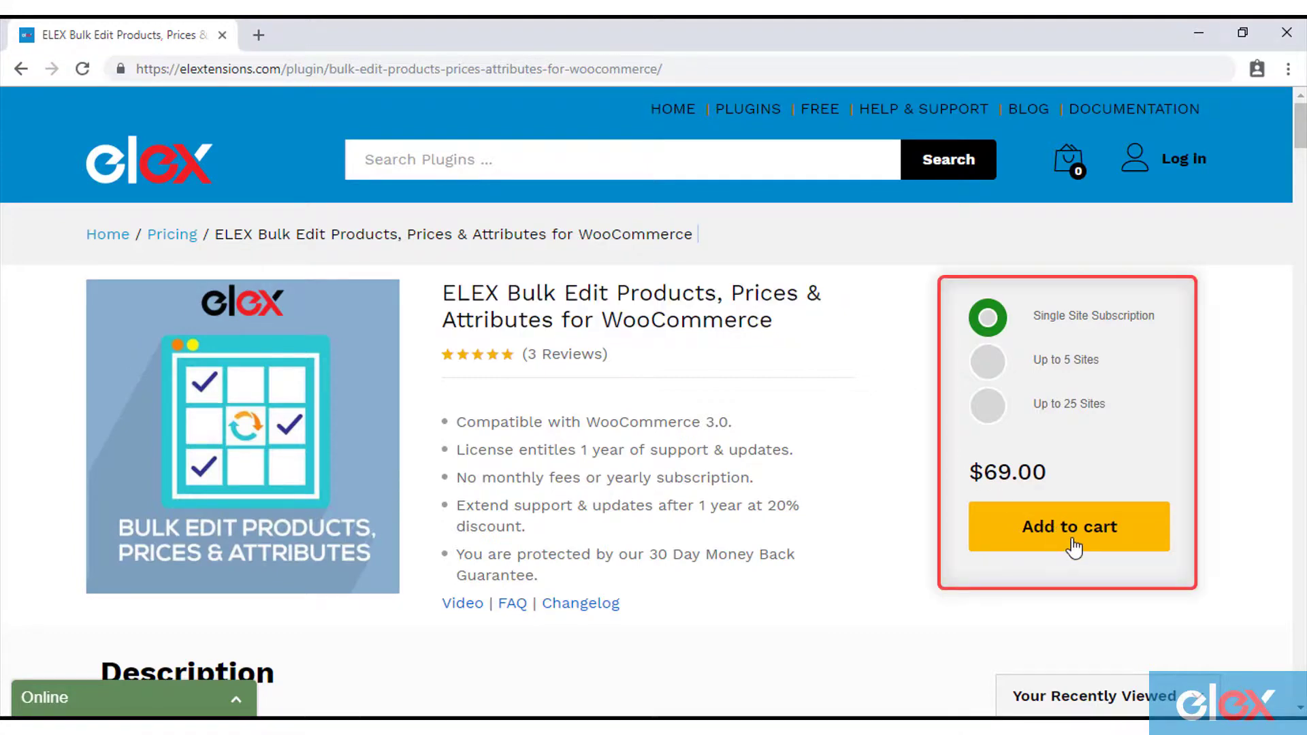
scroll(854, 531, down, 5)
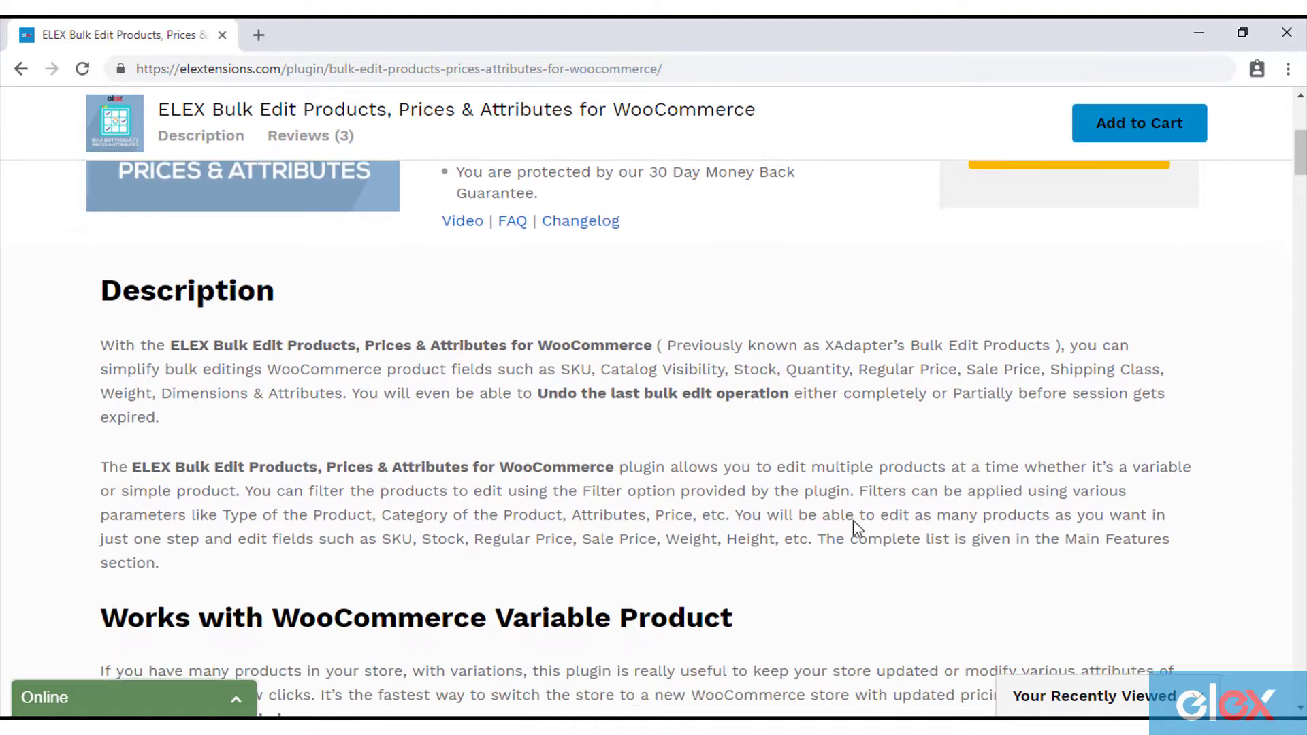
scroll(856, 525, down, 5)
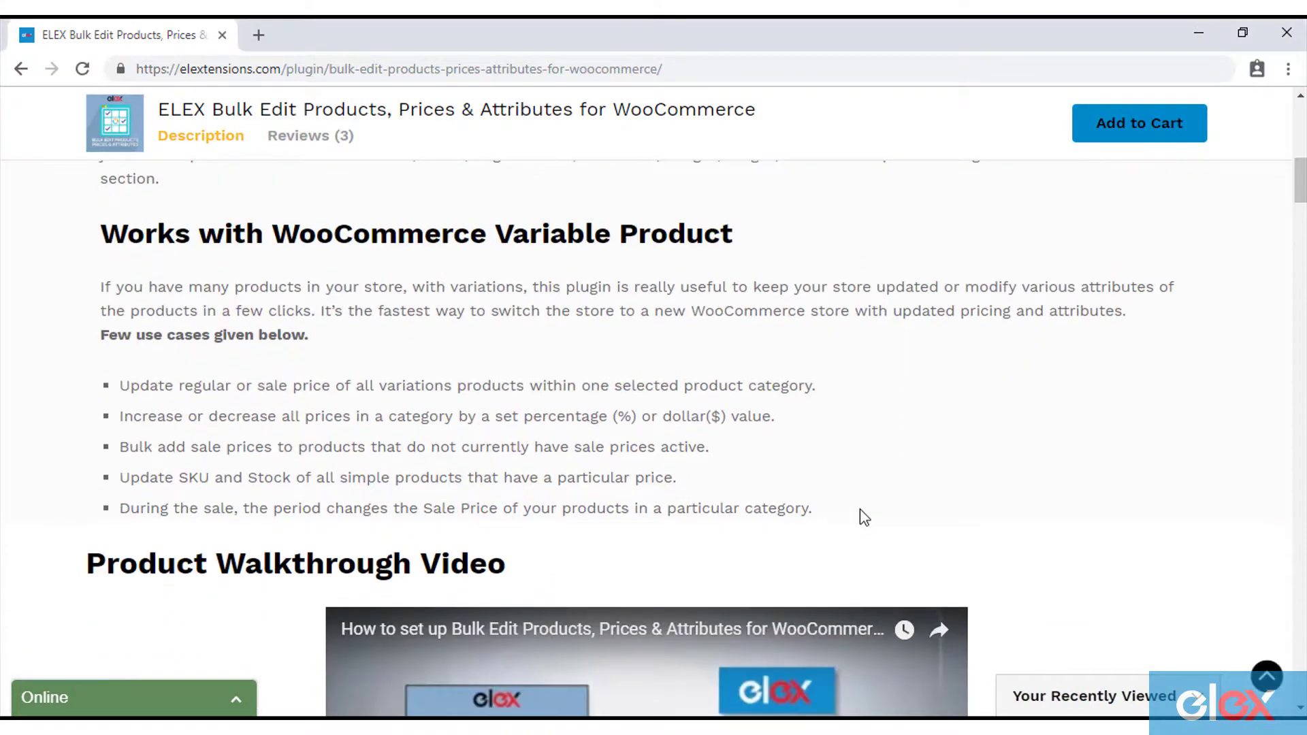
scroll(862, 516, up, 10)
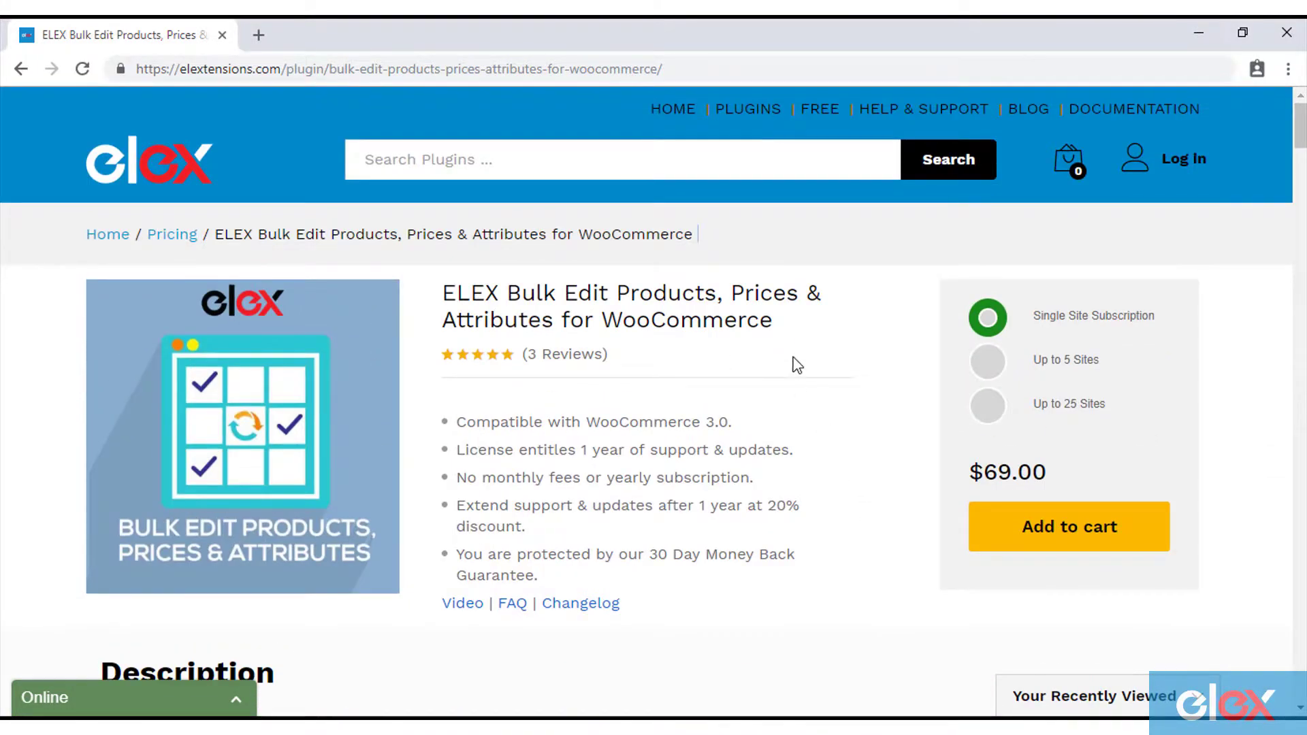